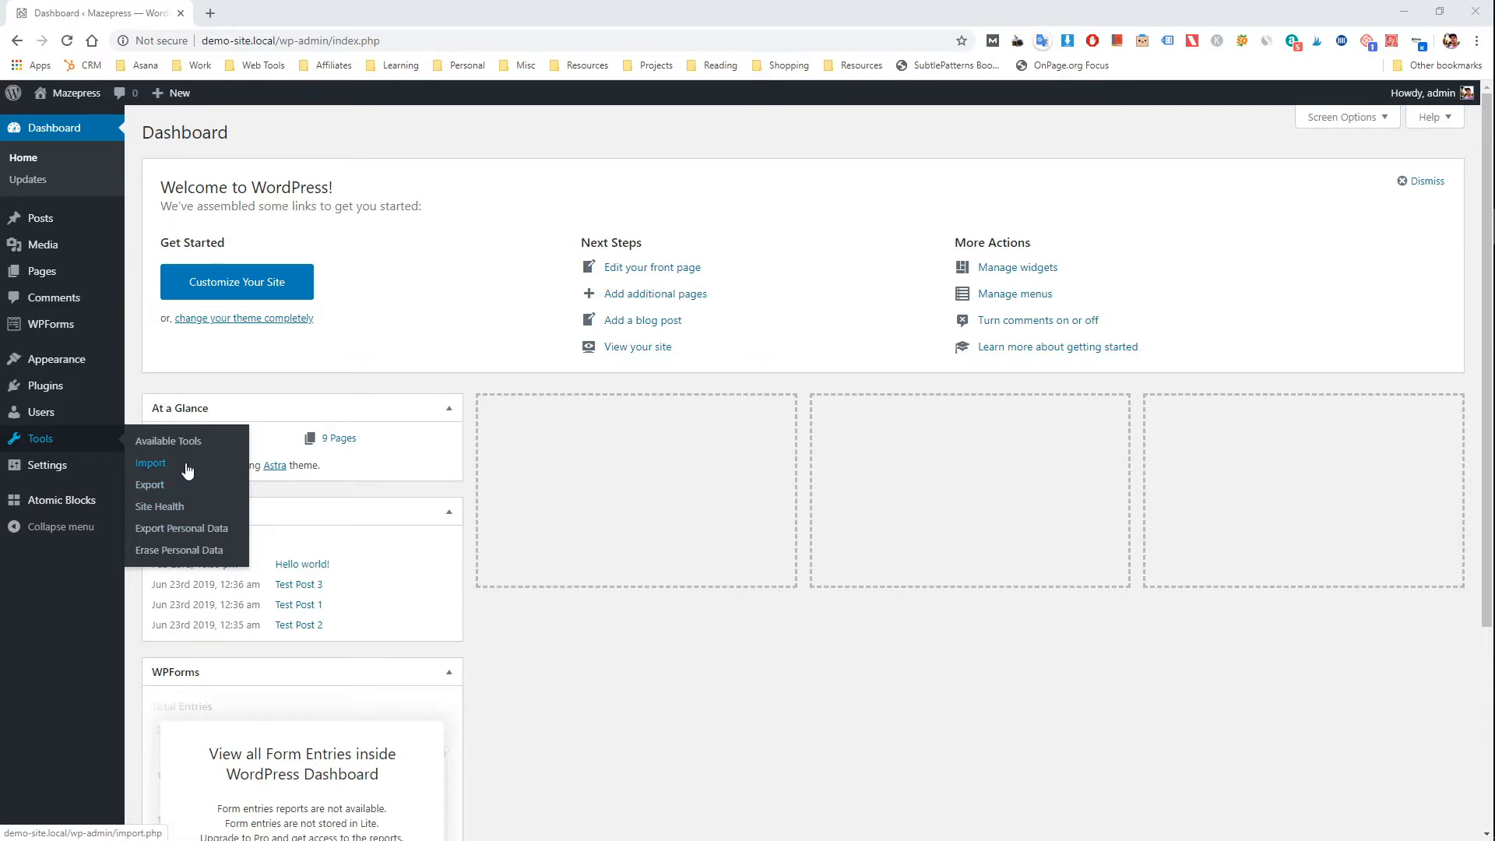
Step: View the Available Tools, Import and Export pages of the Tools section one after another
{"action": "mouse_move", "coordinate": [35, 465]}
{"action": "left_click", "coordinate": [163, 449]}
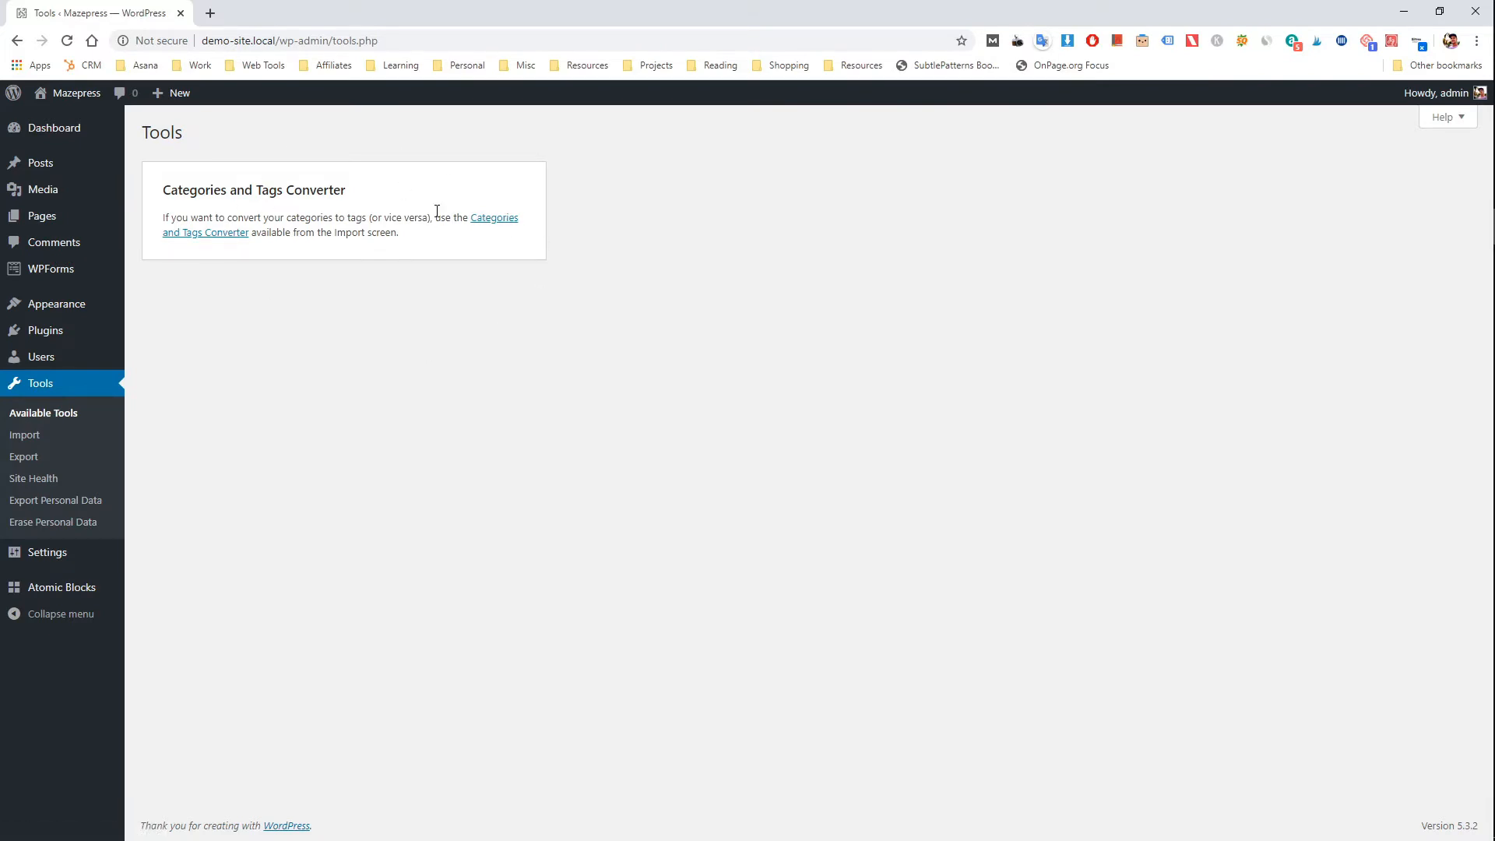
{"action": "left_click", "coordinate": [52, 434]}
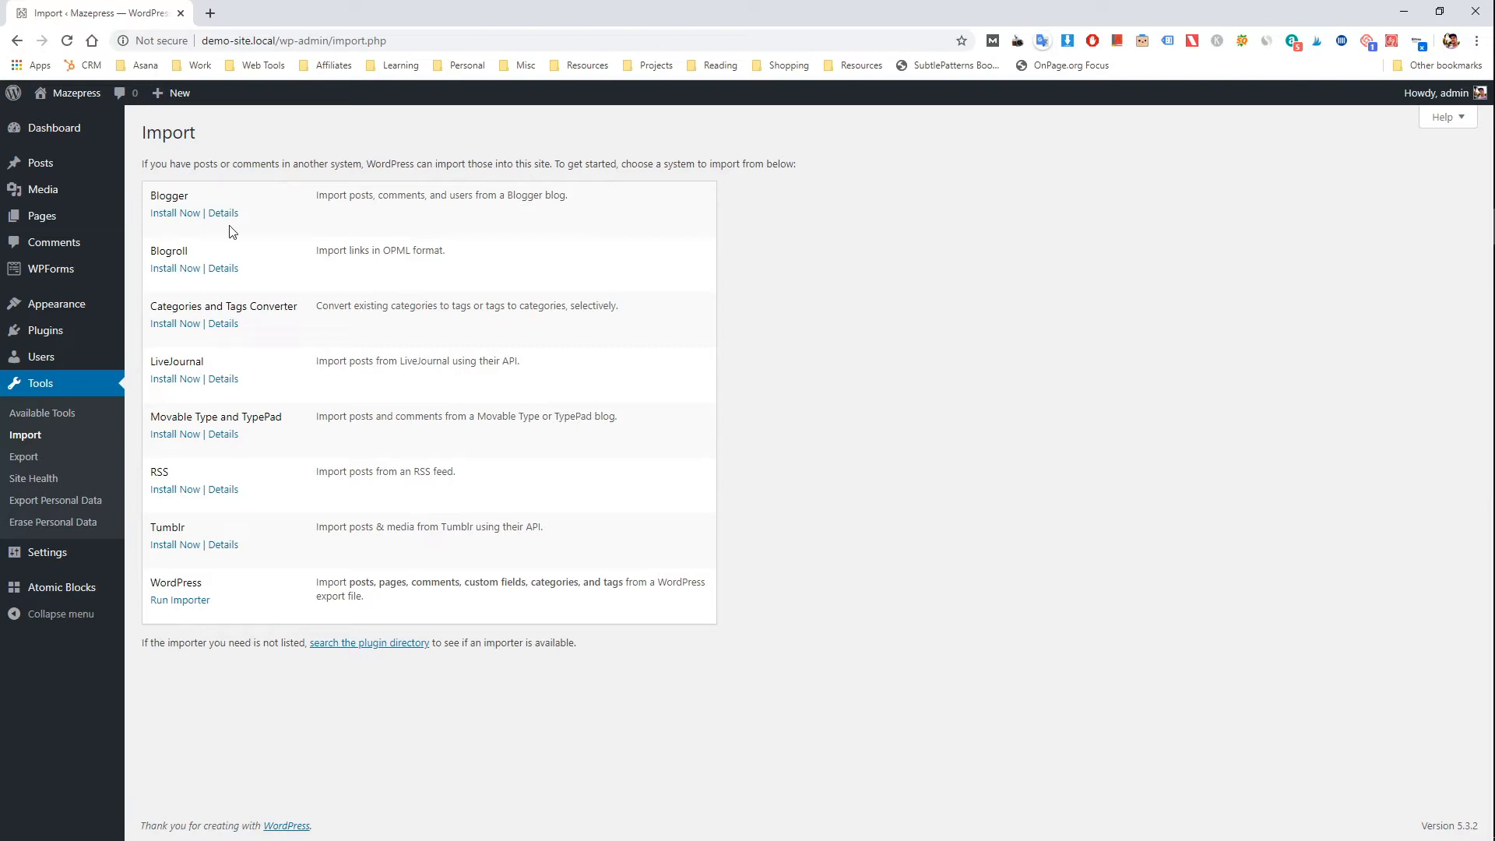
{"action": "left_click", "coordinate": [39, 465]}
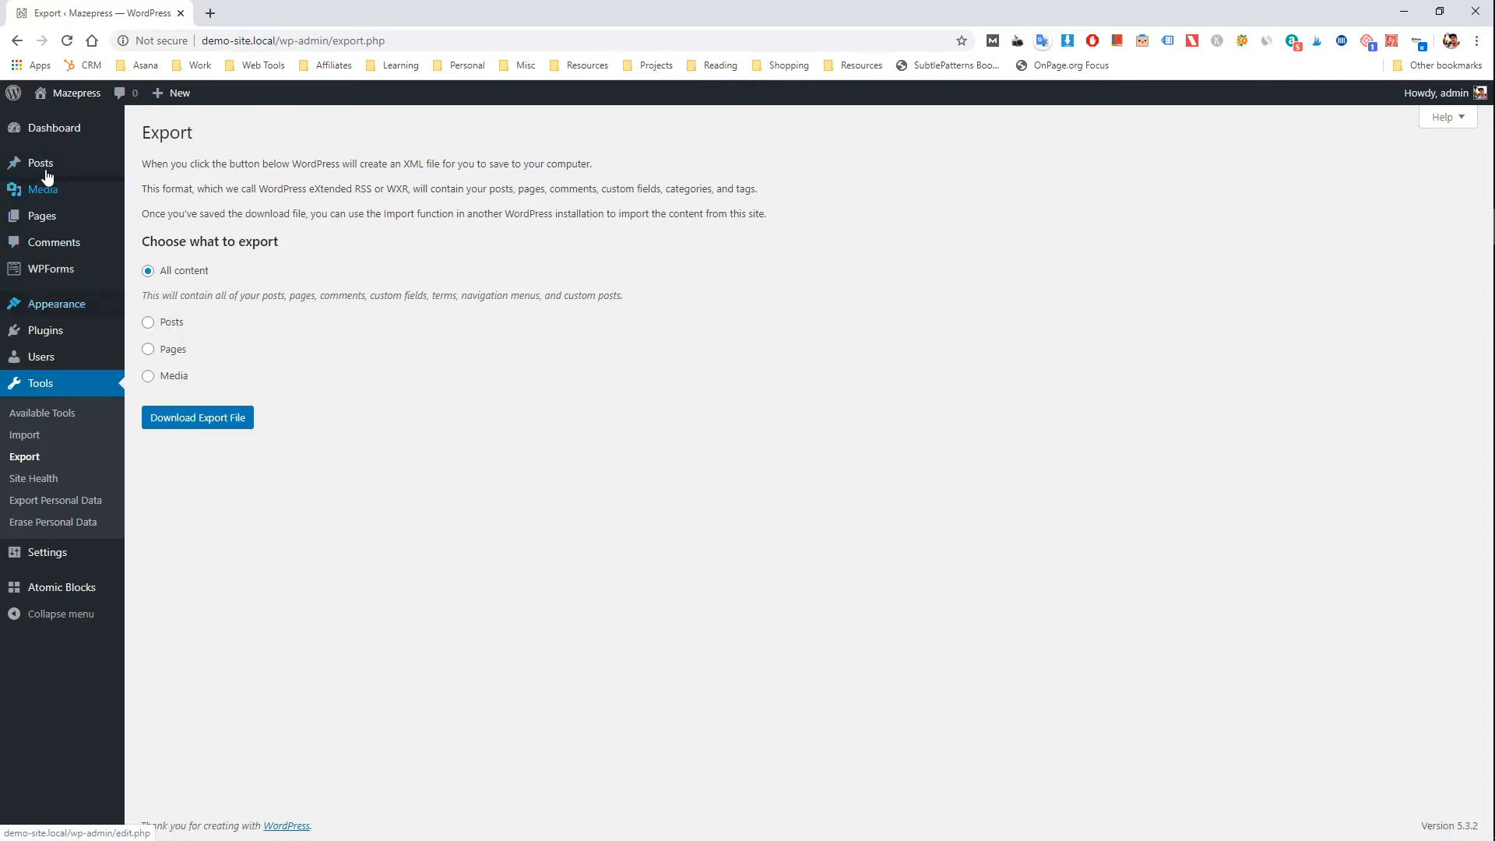
{"action": "mouse_move", "coordinate": [63, 169]}
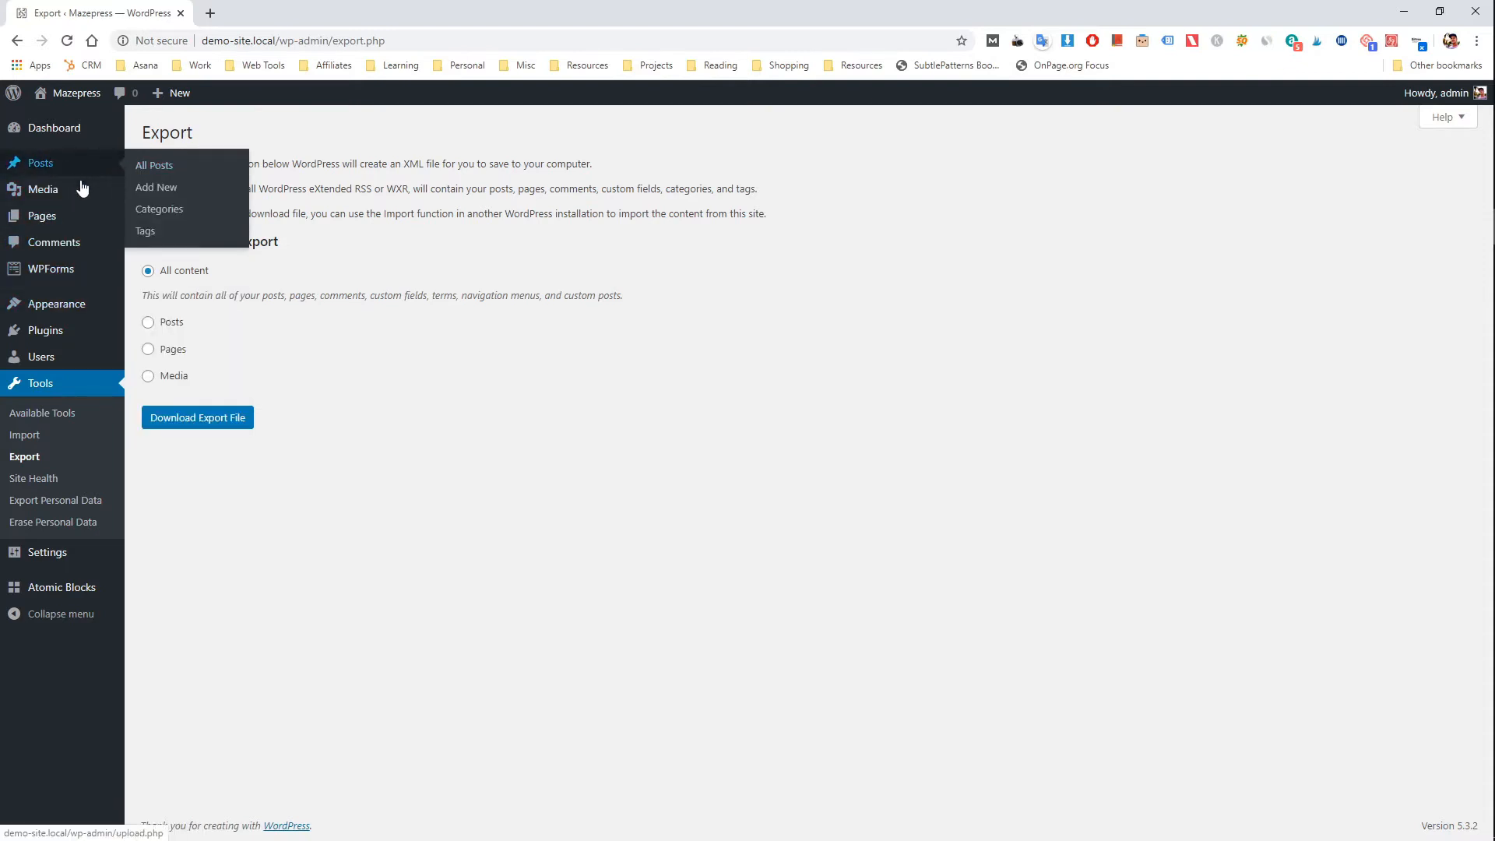
{"action": "mouse_move", "coordinate": [82, 224]}
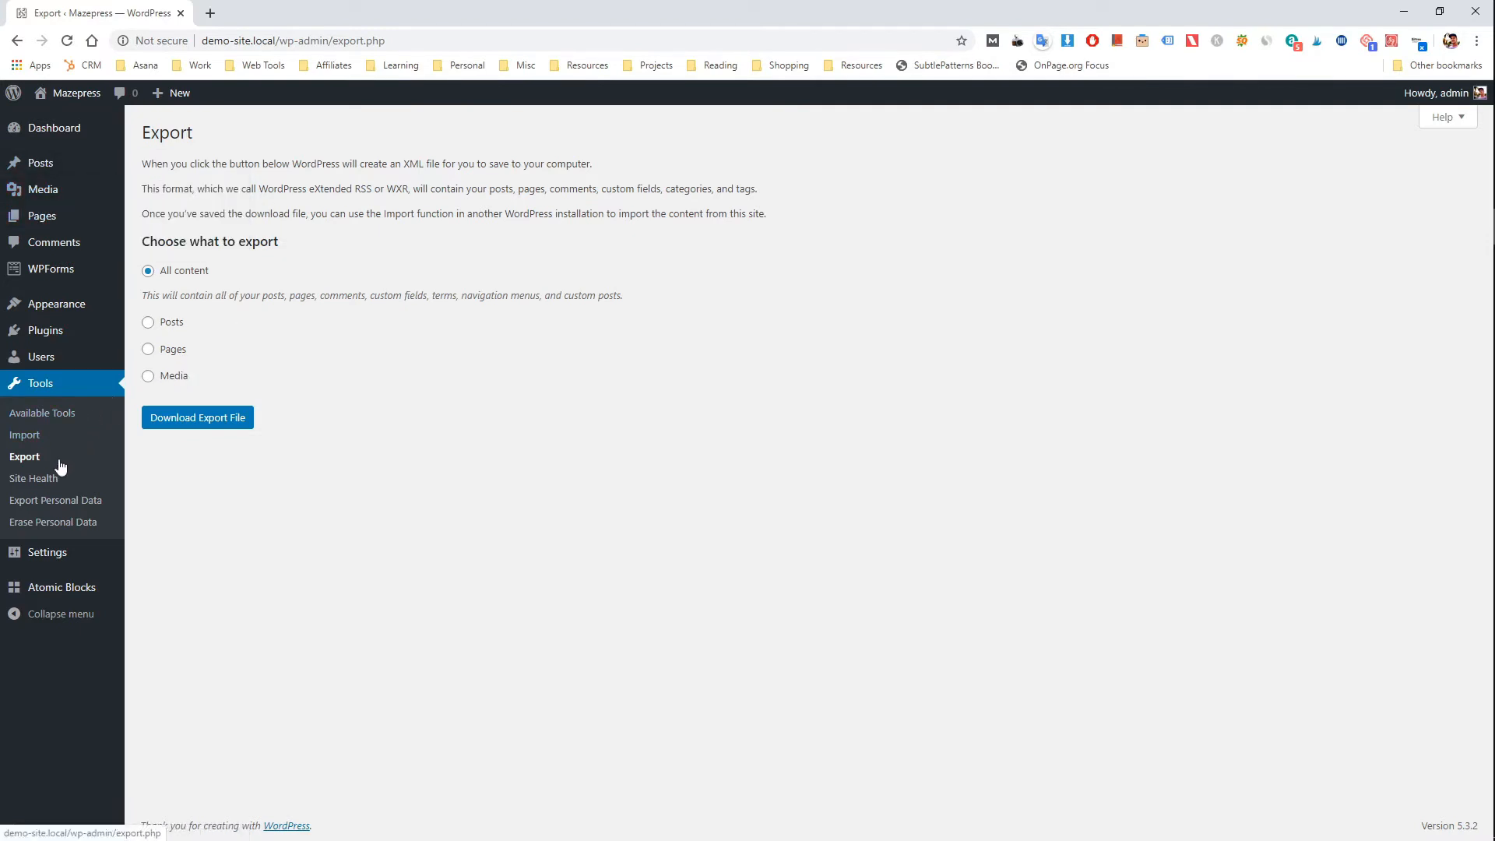
Step: Open Site Health and read the details of the recommended improvements on inactive themes, missing modules and HTTPS
{"action": "left_click", "coordinate": [43, 483]}
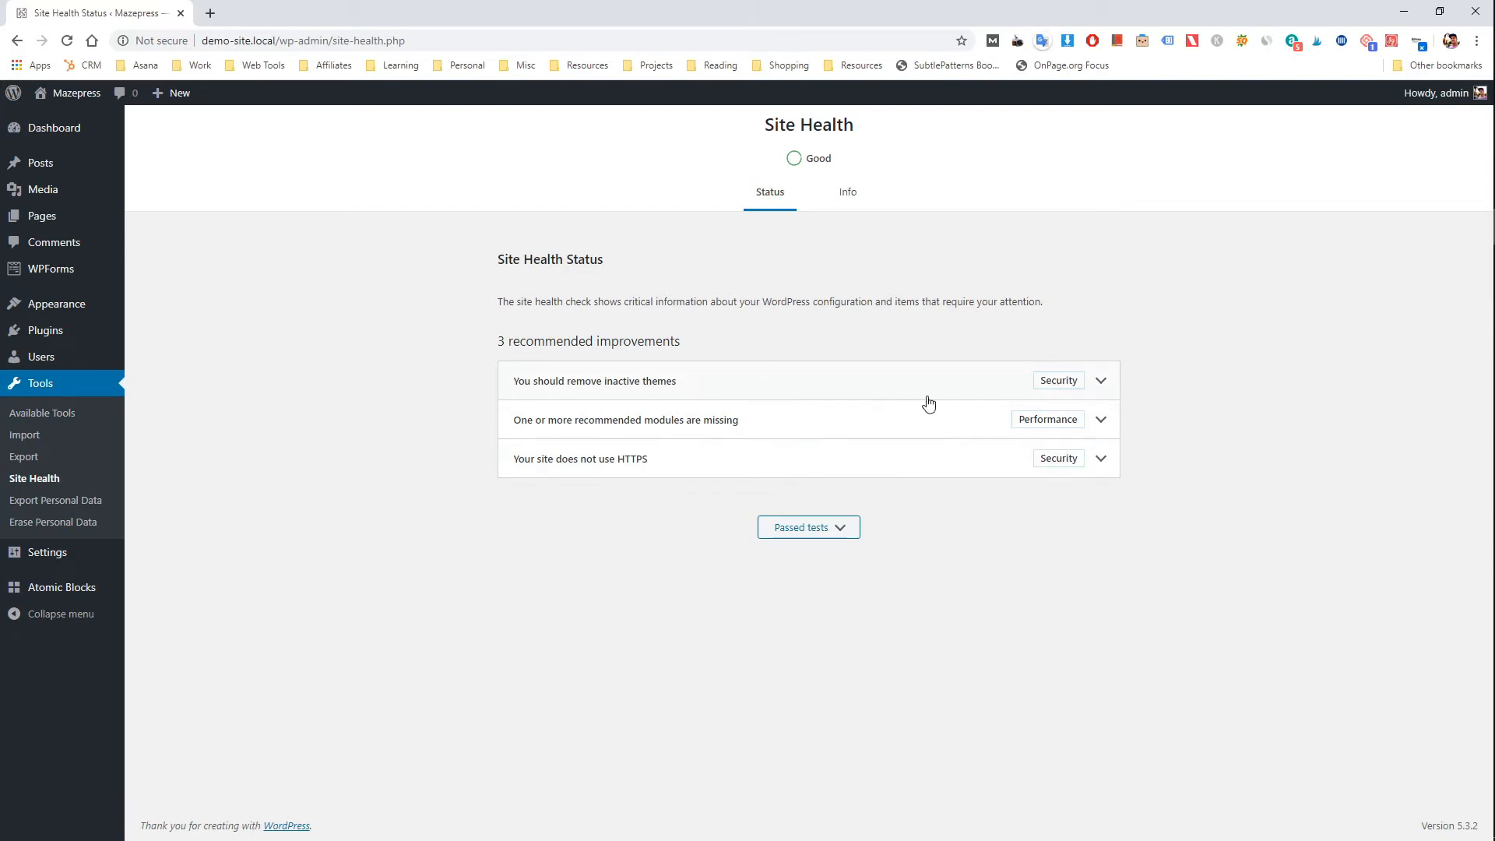
{"action": "left_click", "coordinate": [1100, 381]}
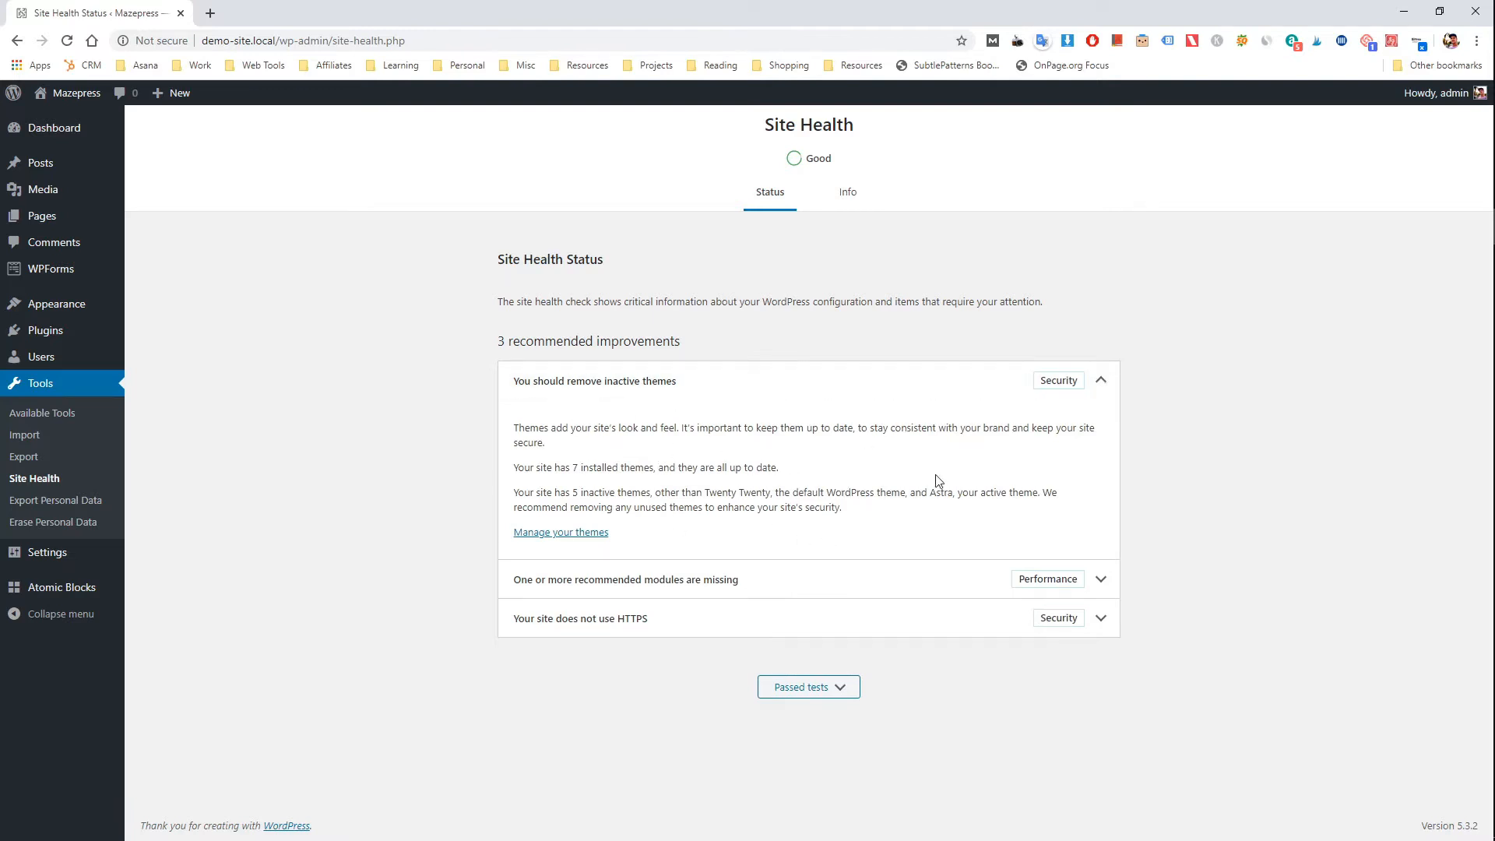
{"action": "left_click", "coordinate": [1105, 381]}
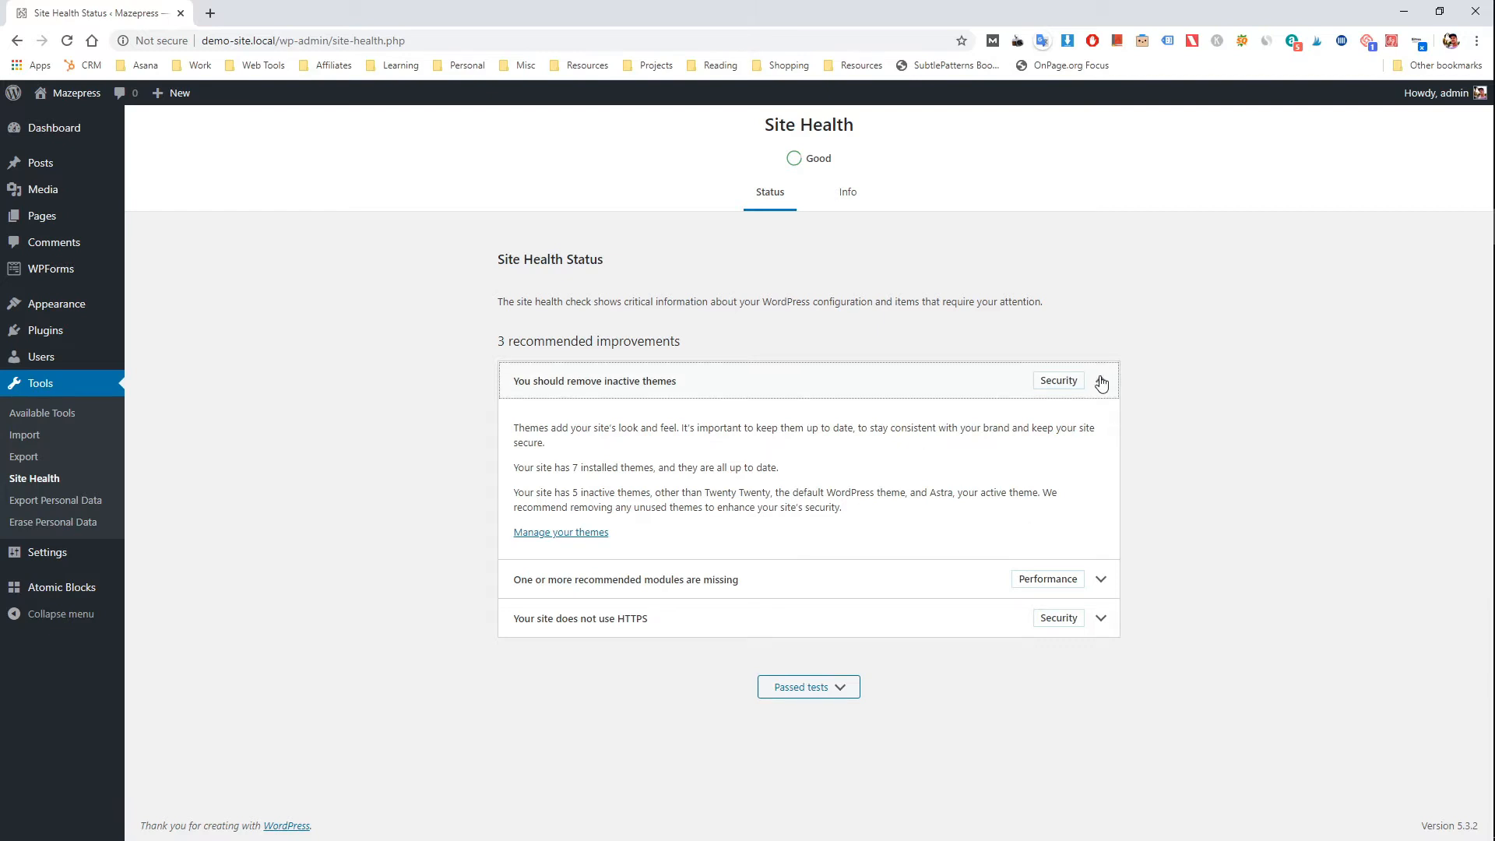
{"action": "left_click", "coordinate": [1100, 420]}
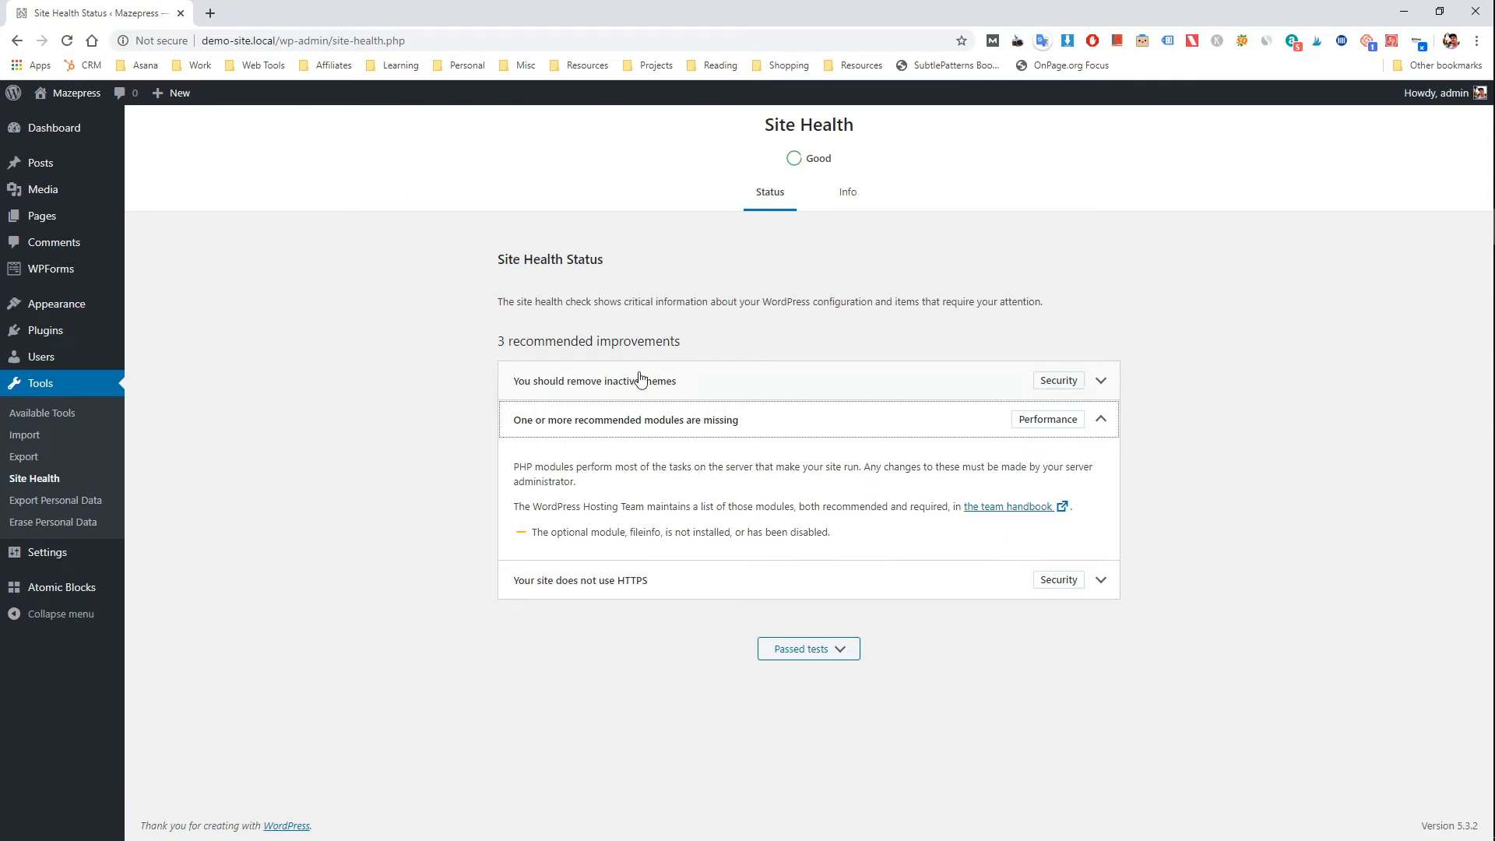
{"action": "left_click", "coordinate": [1111, 422]}
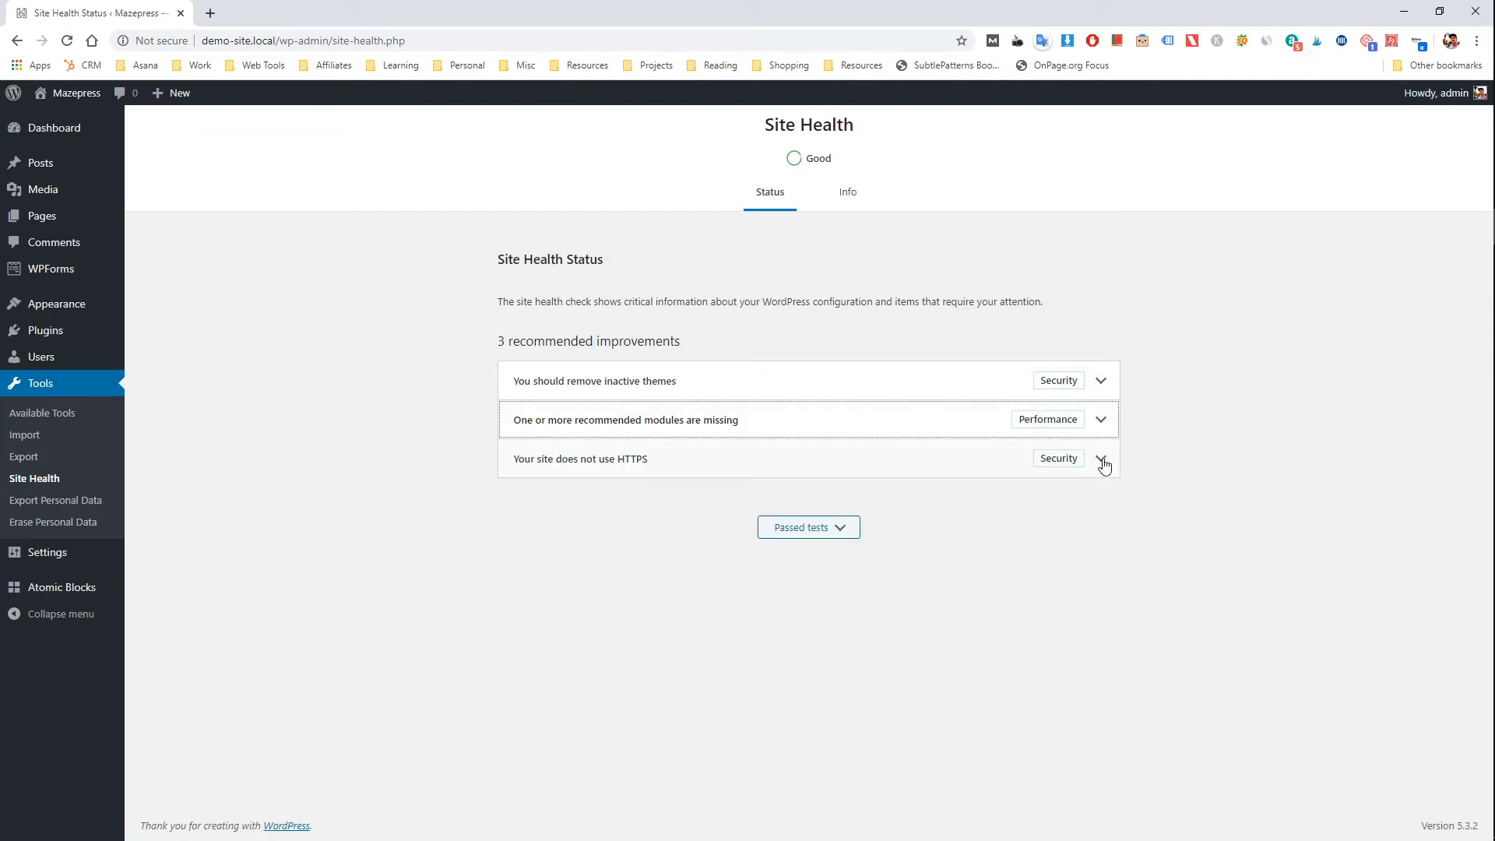
{"action": "left_click", "coordinate": [1103, 462]}
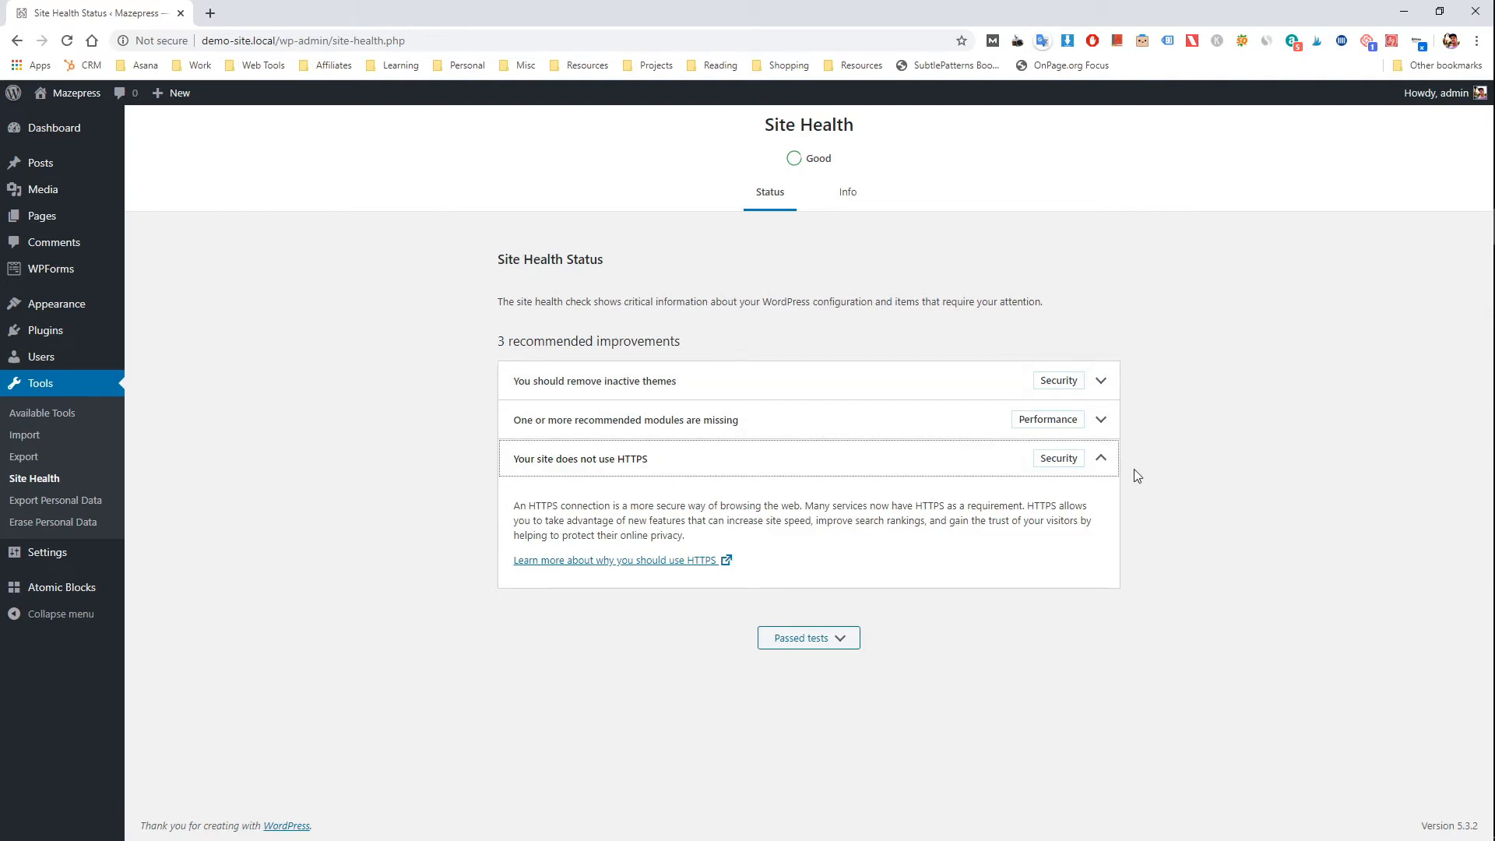
{"action": "left_click", "coordinate": [1097, 460]}
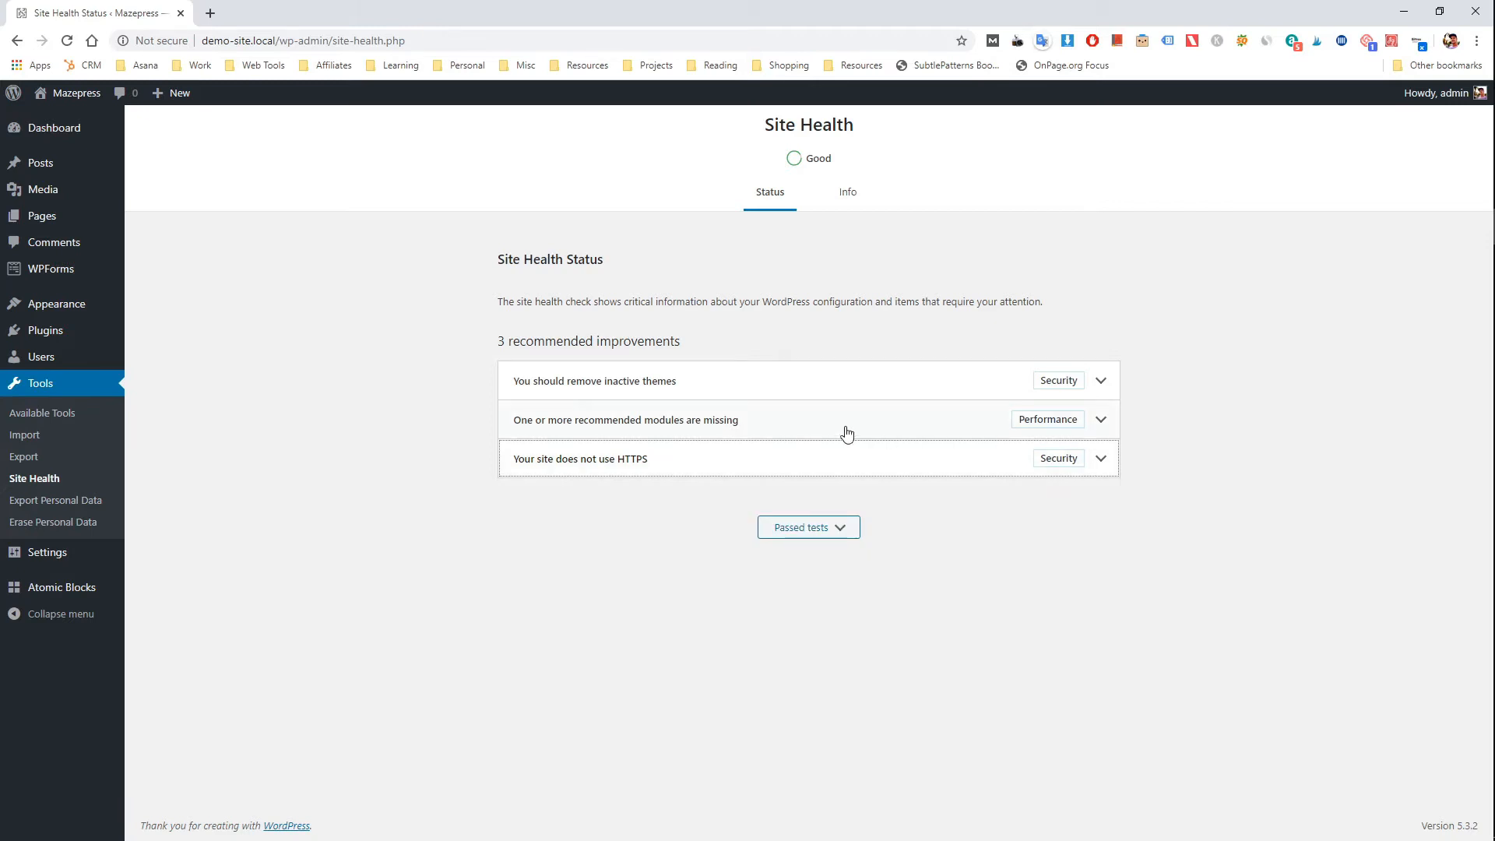
Step: Expand the passed tests in Site Health and look through the whole list
{"action": "left_click", "coordinate": [843, 524]}
{"action": "scroll", "coordinate": [856, 428], "scroll_direction": "down", "scroll_amount": 4}
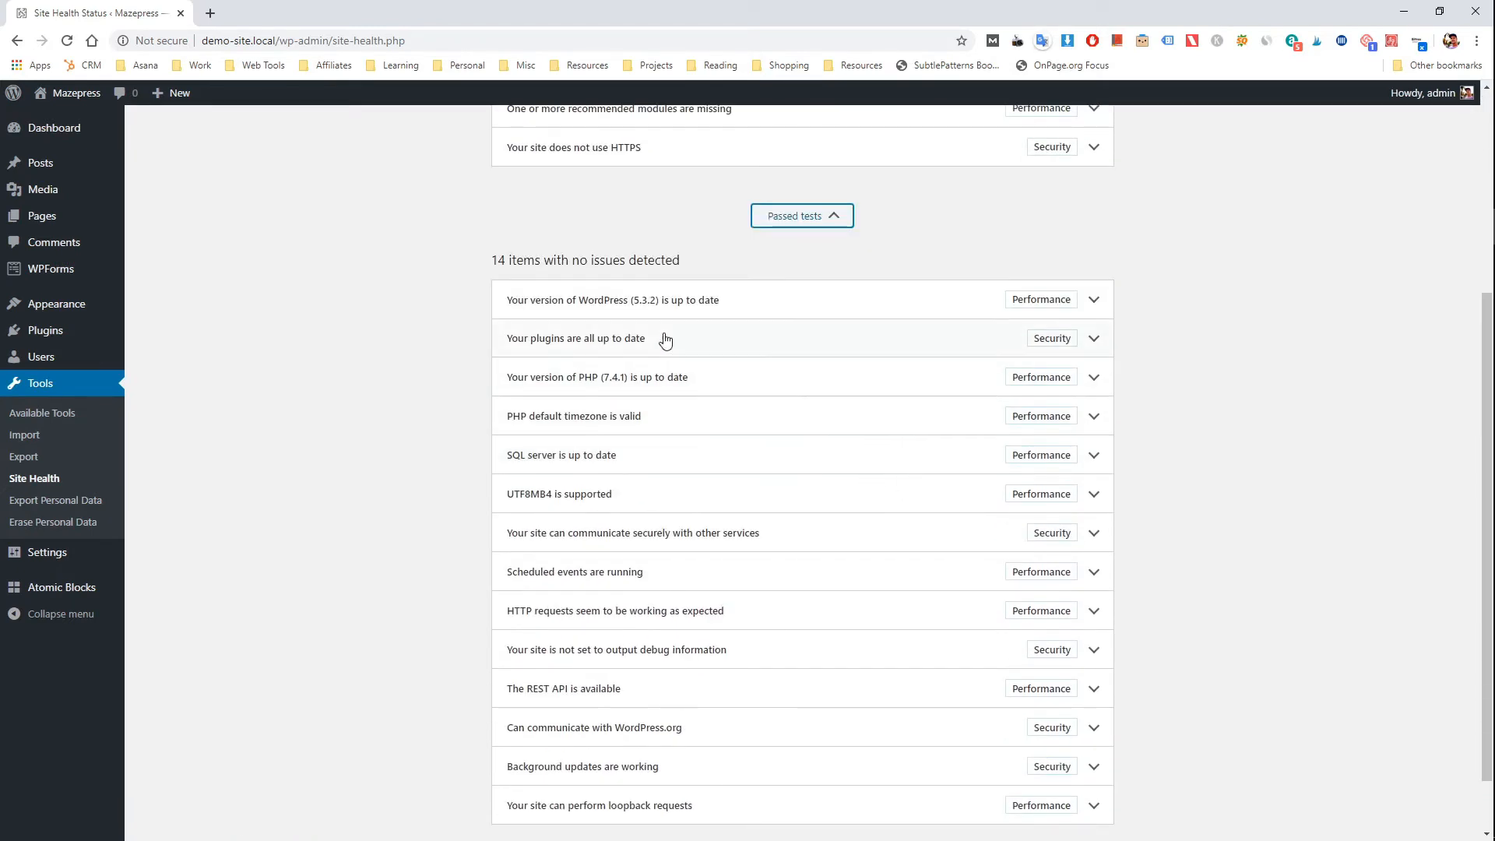
{"action": "scroll", "coordinate": [941, 372], "scroll_direction": "down", "scroll_amount": 1}
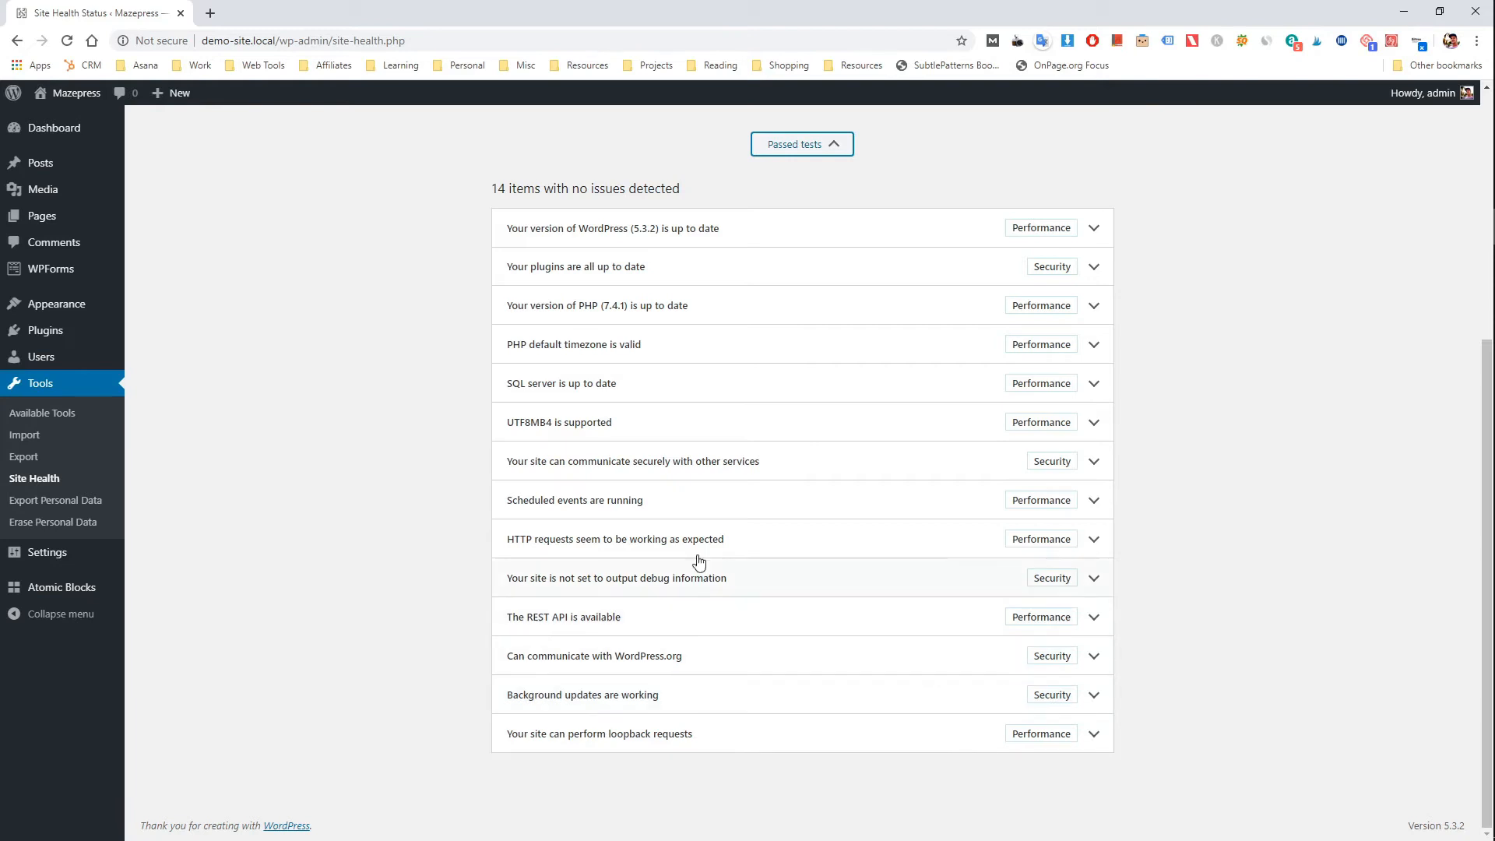
Step: View the Export Personal Data page and the Erase Personal Data page
{"action": "left_click", "coordinate": [84, 502]}
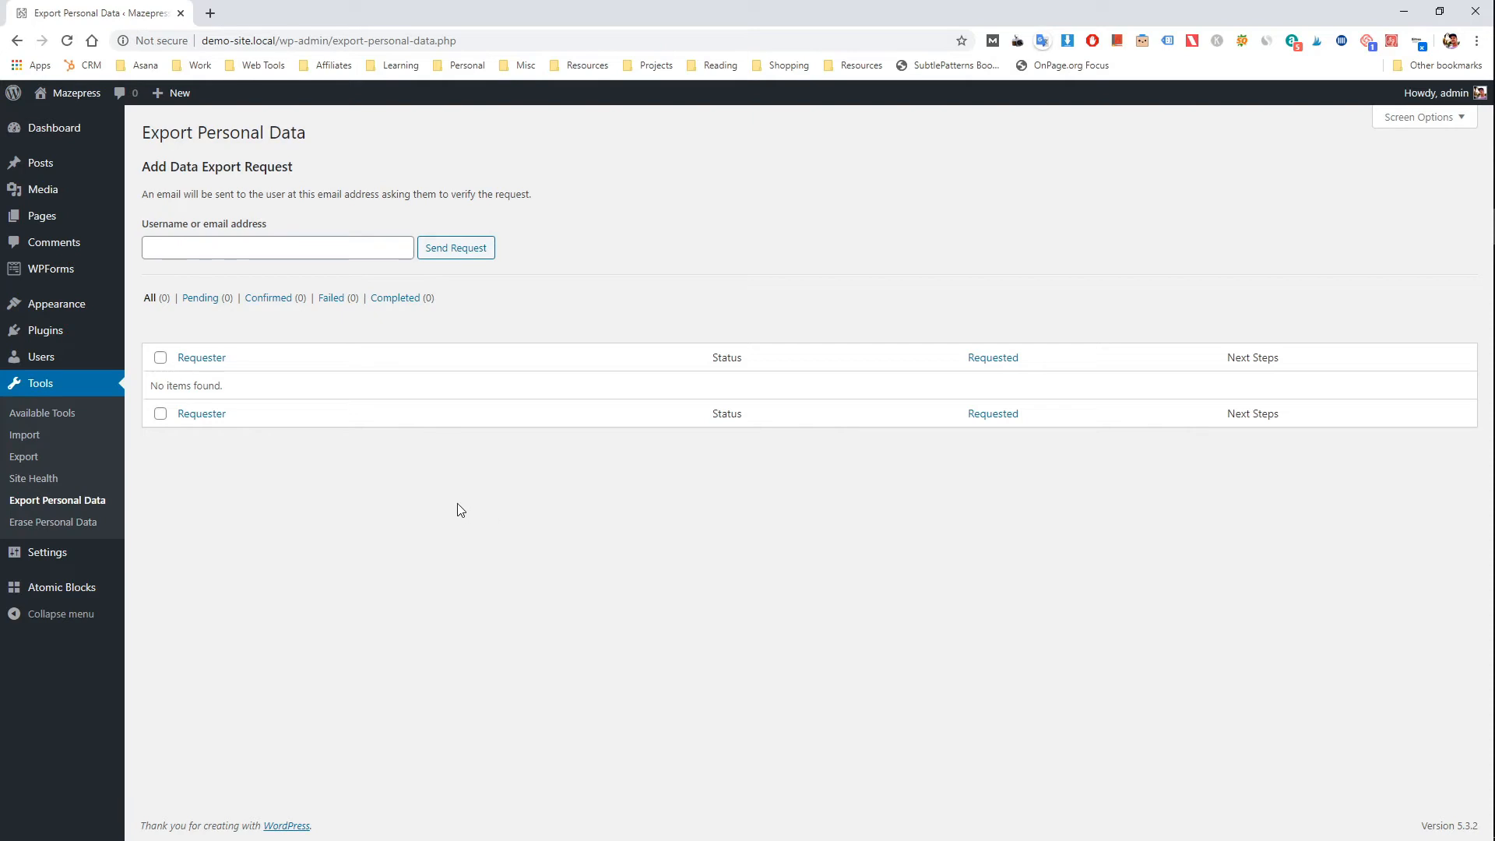
{"action": "left_click", "coordinate": [84, 521]}
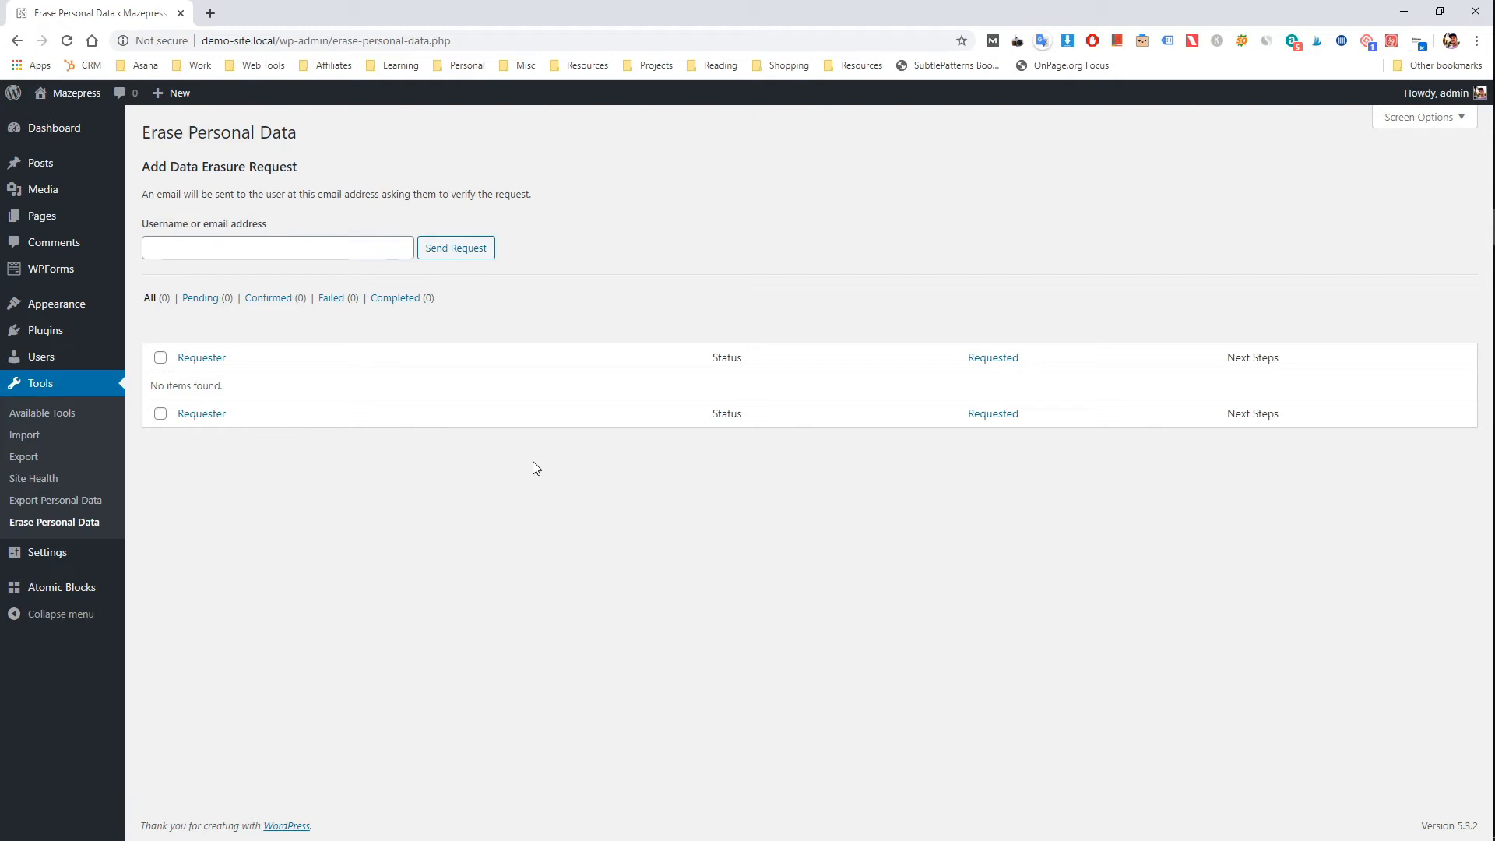
Step: Open the Export page, load the All Posts list in a second browser tab, and return to the Export page
{"action": "left_click", "coordinate": [72, 457]}
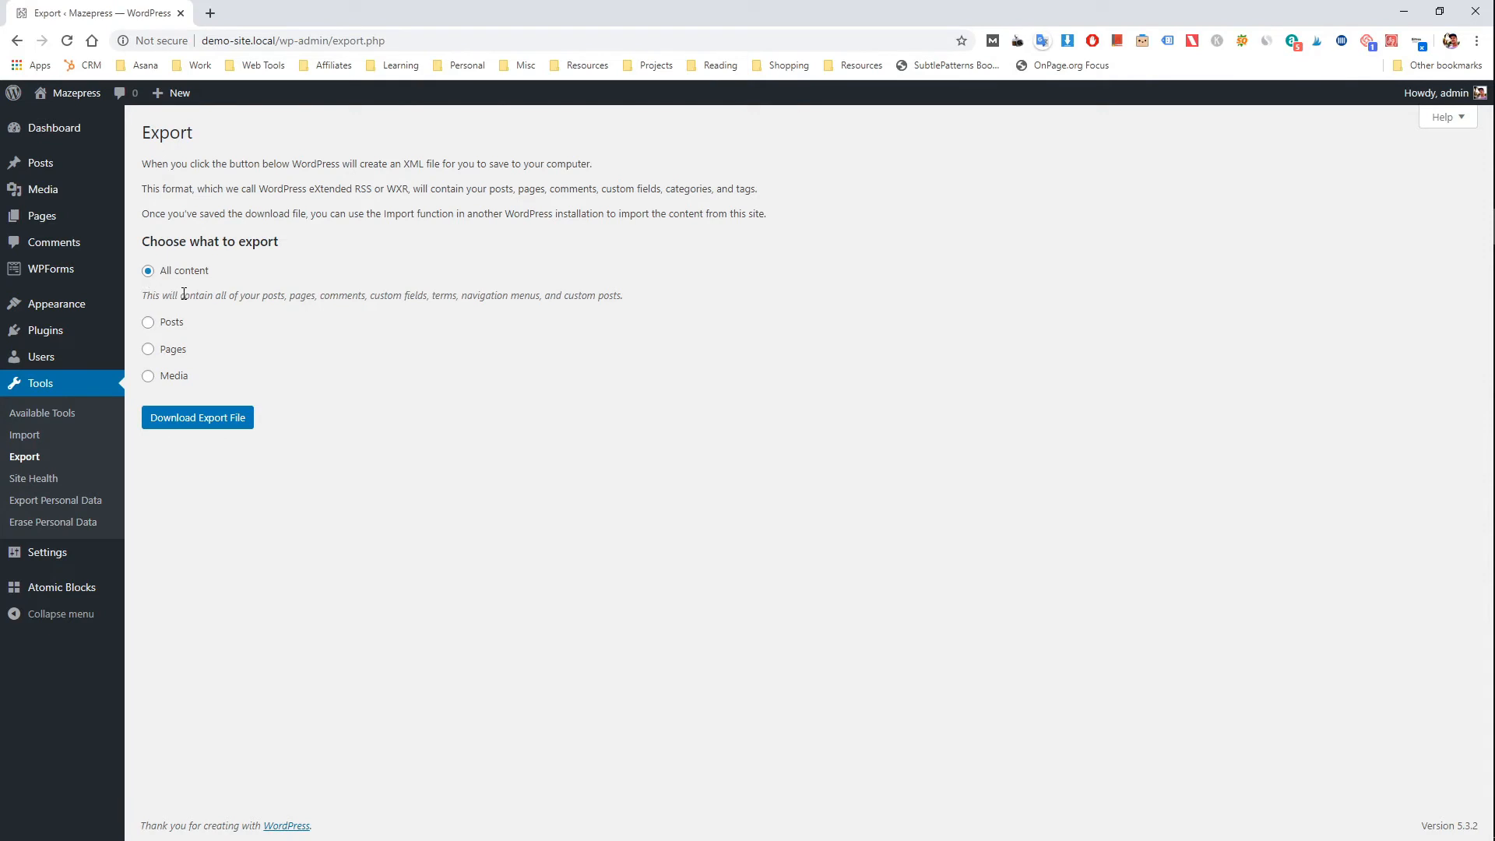
{"action": "mouse_move", "coordinate": [65, 173]}
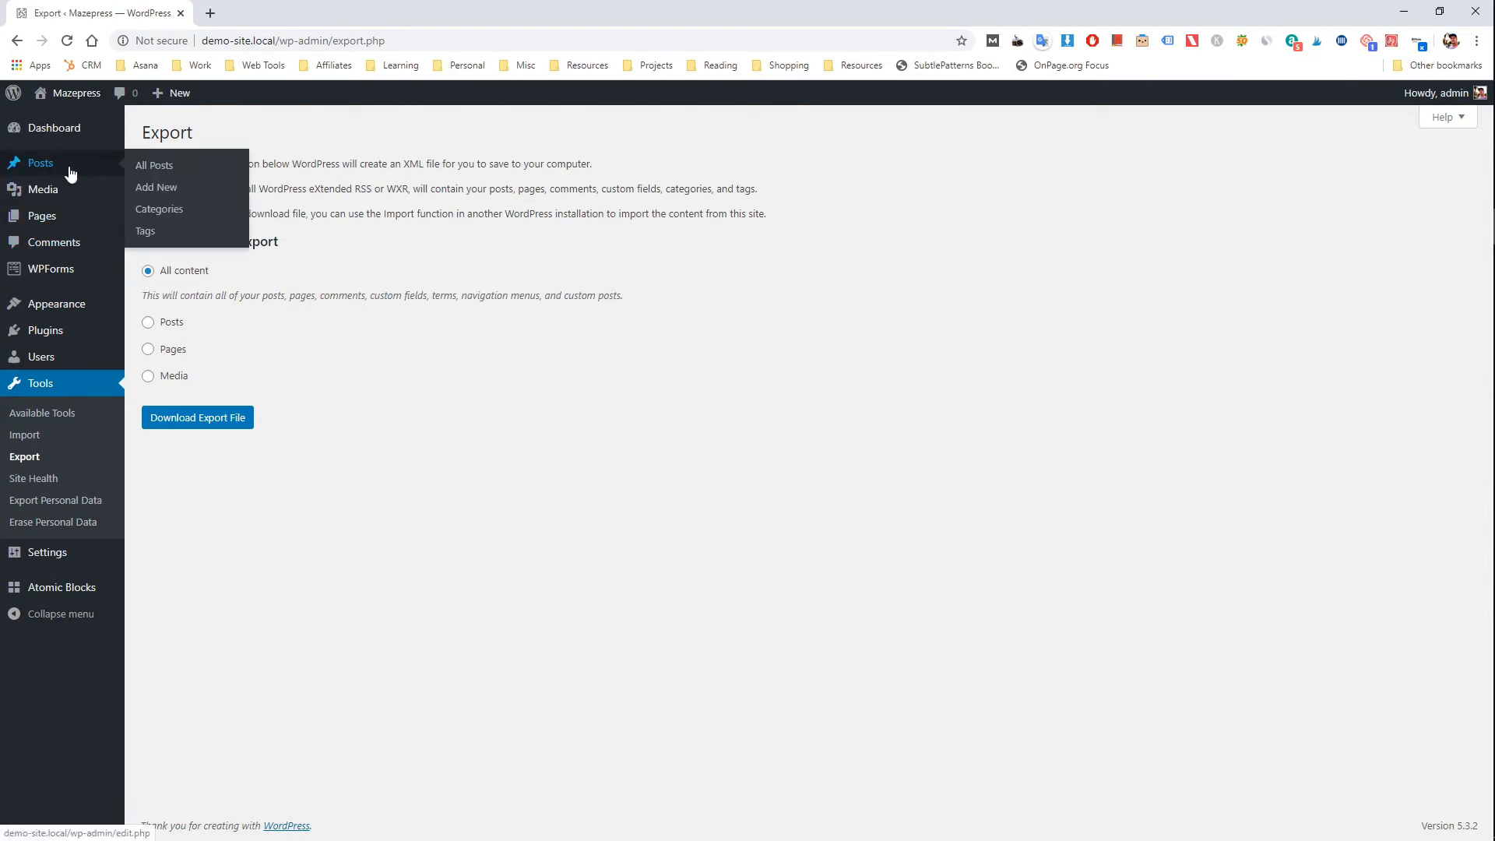
{"action": "middle_click", "coordinate": [146, 167]}
{"action": "left_click", "coordinate": [245, 12]}
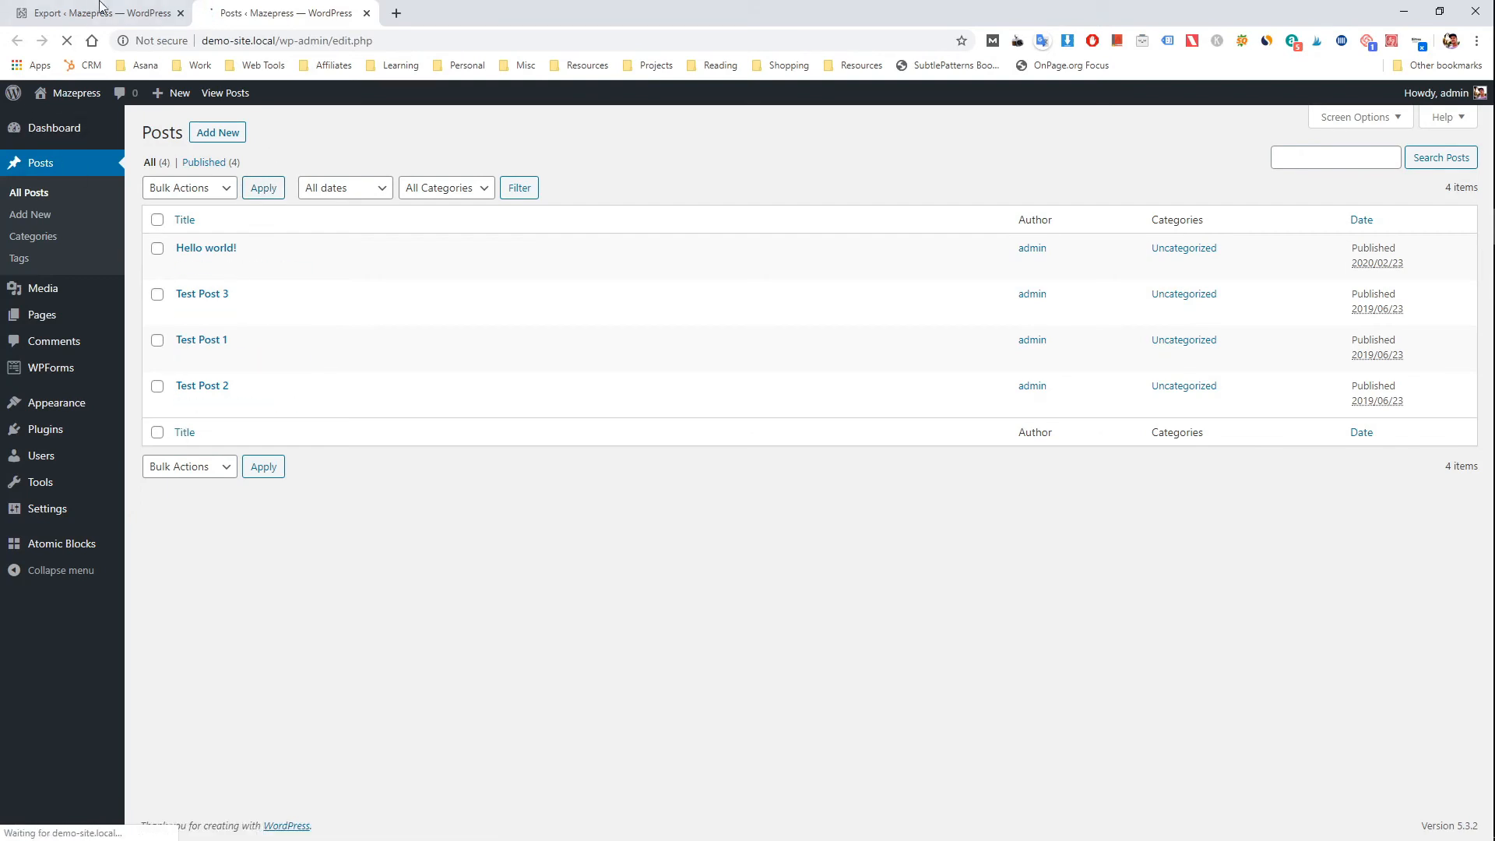
{"action": "left_click", "coordinate": [76, 5]}
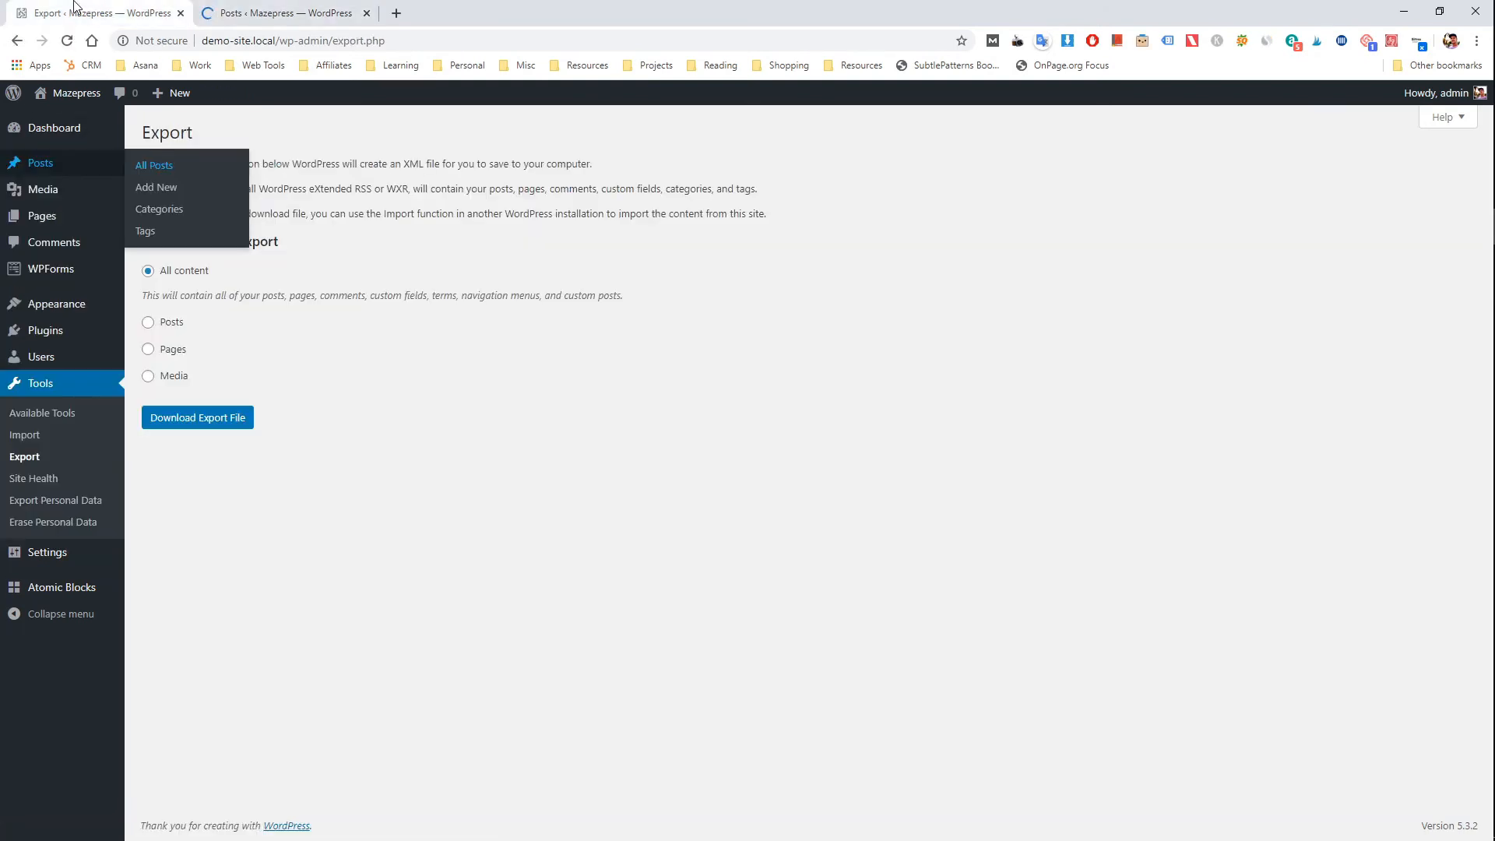
Step: Download an export file containing only the Posts content and check the XML file in the Downloads folder
{"action": "left_click", "coordinate": [168, 324]}
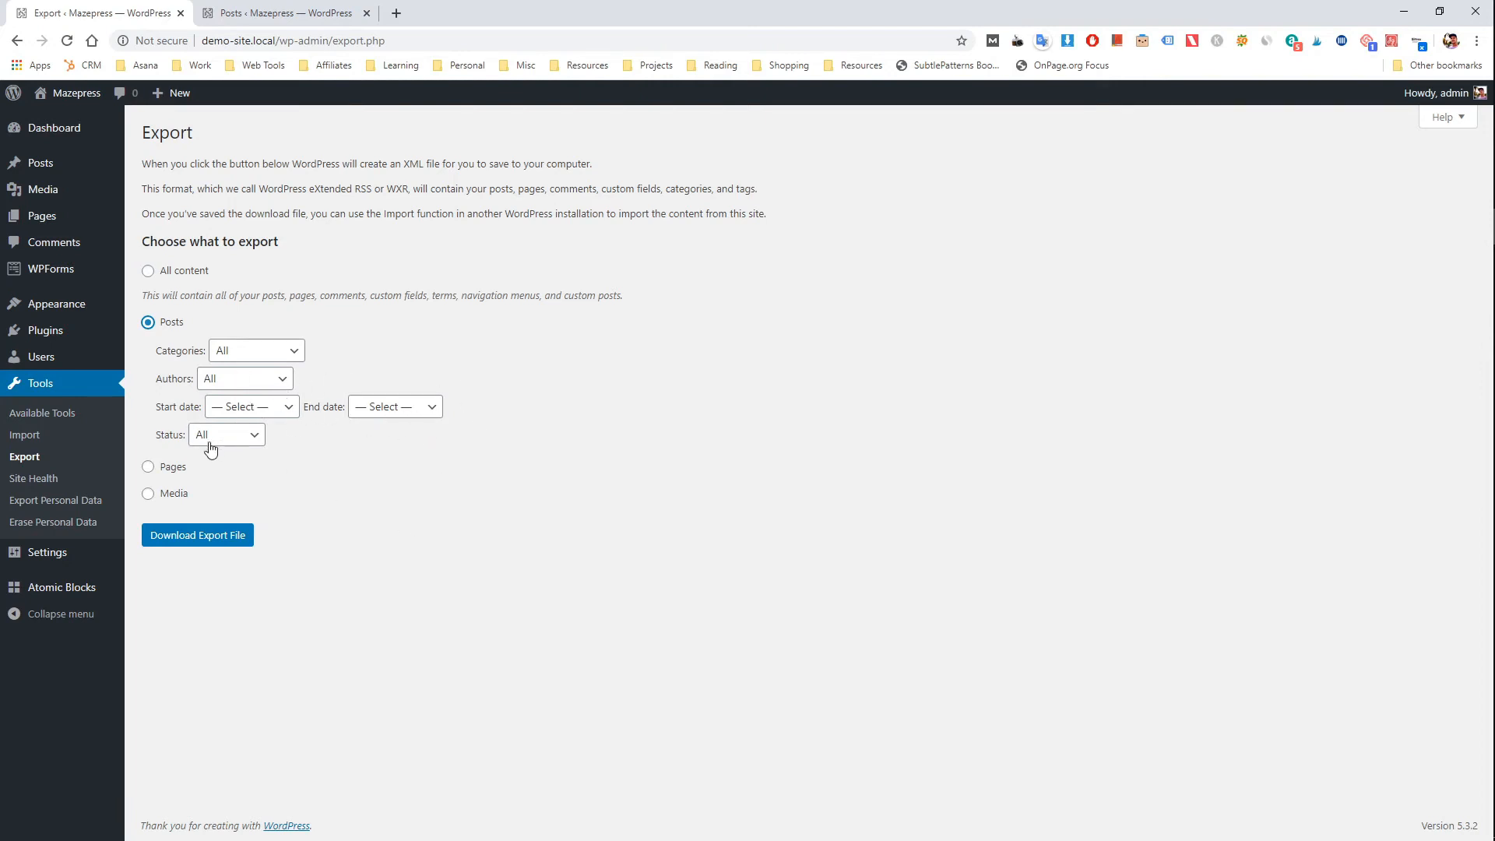
{"action": "left_click", "coordinate": [221, 537]}
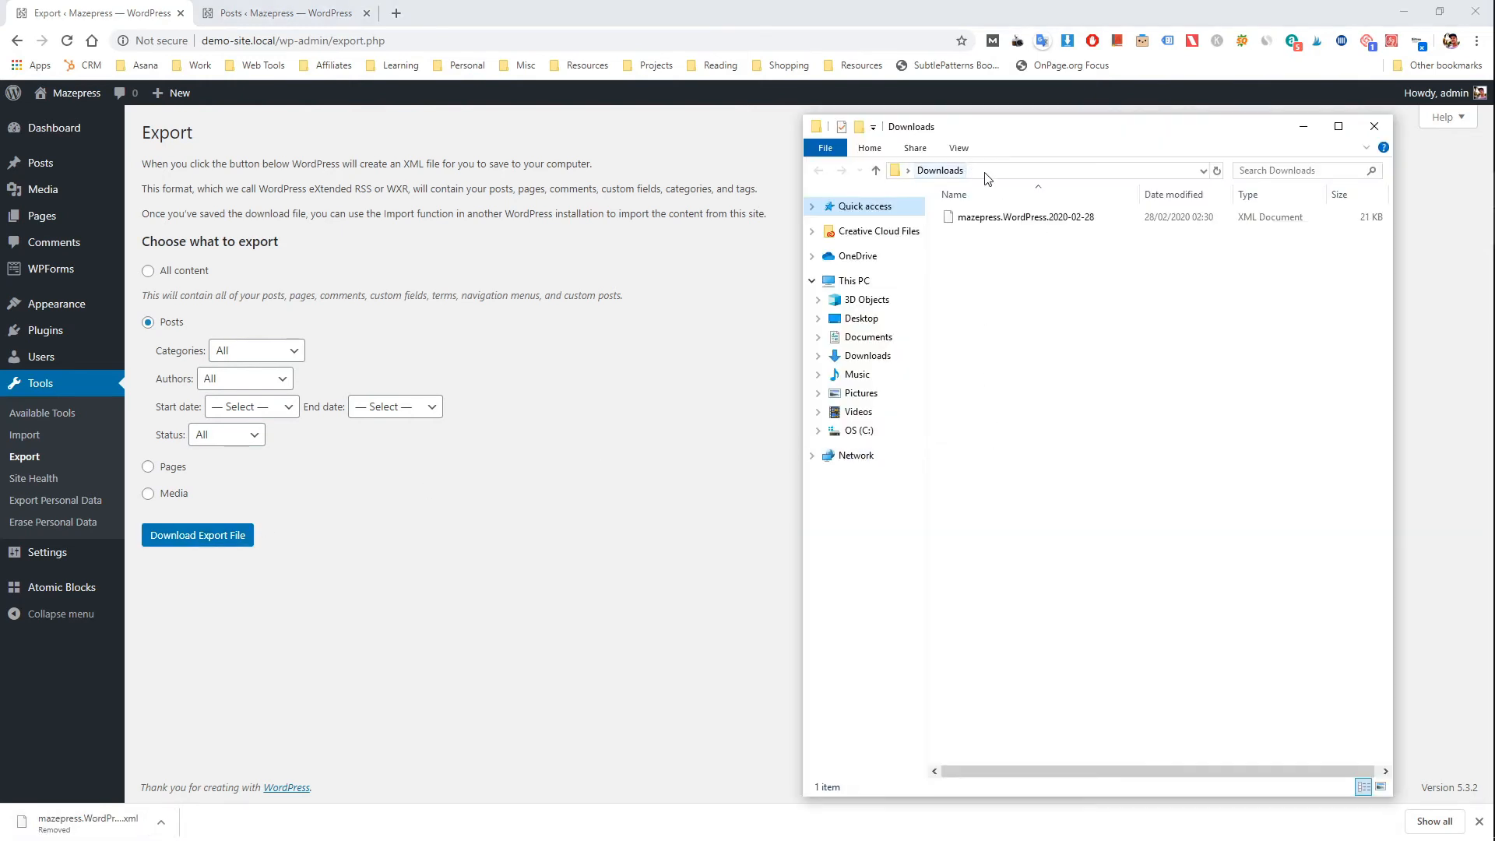
{"action": "left_click", "coordinate": [1024, 220]}
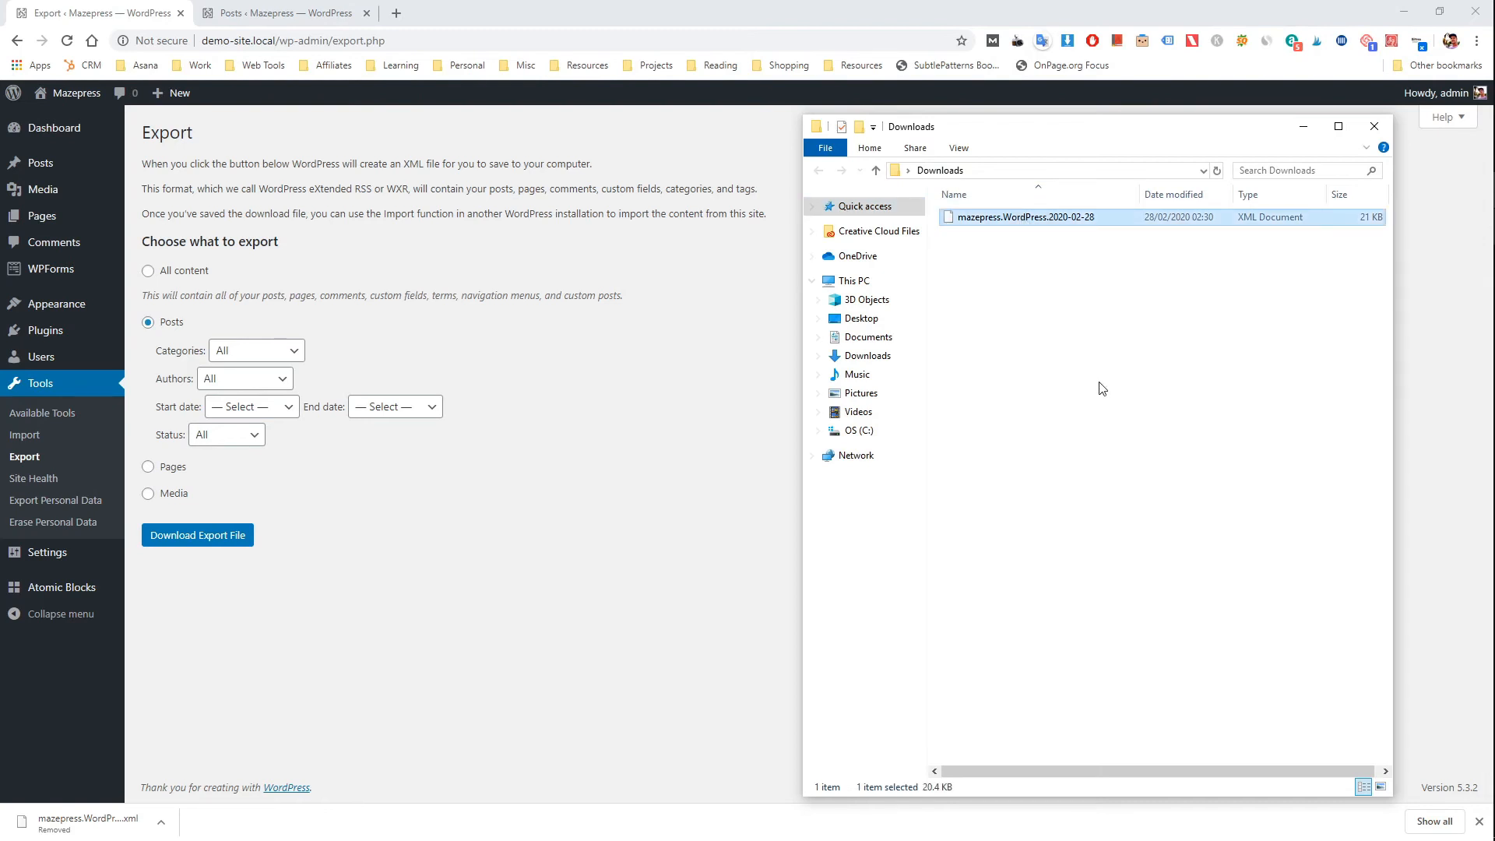
{"action": "left_click", "coordinate": [543, 425]}
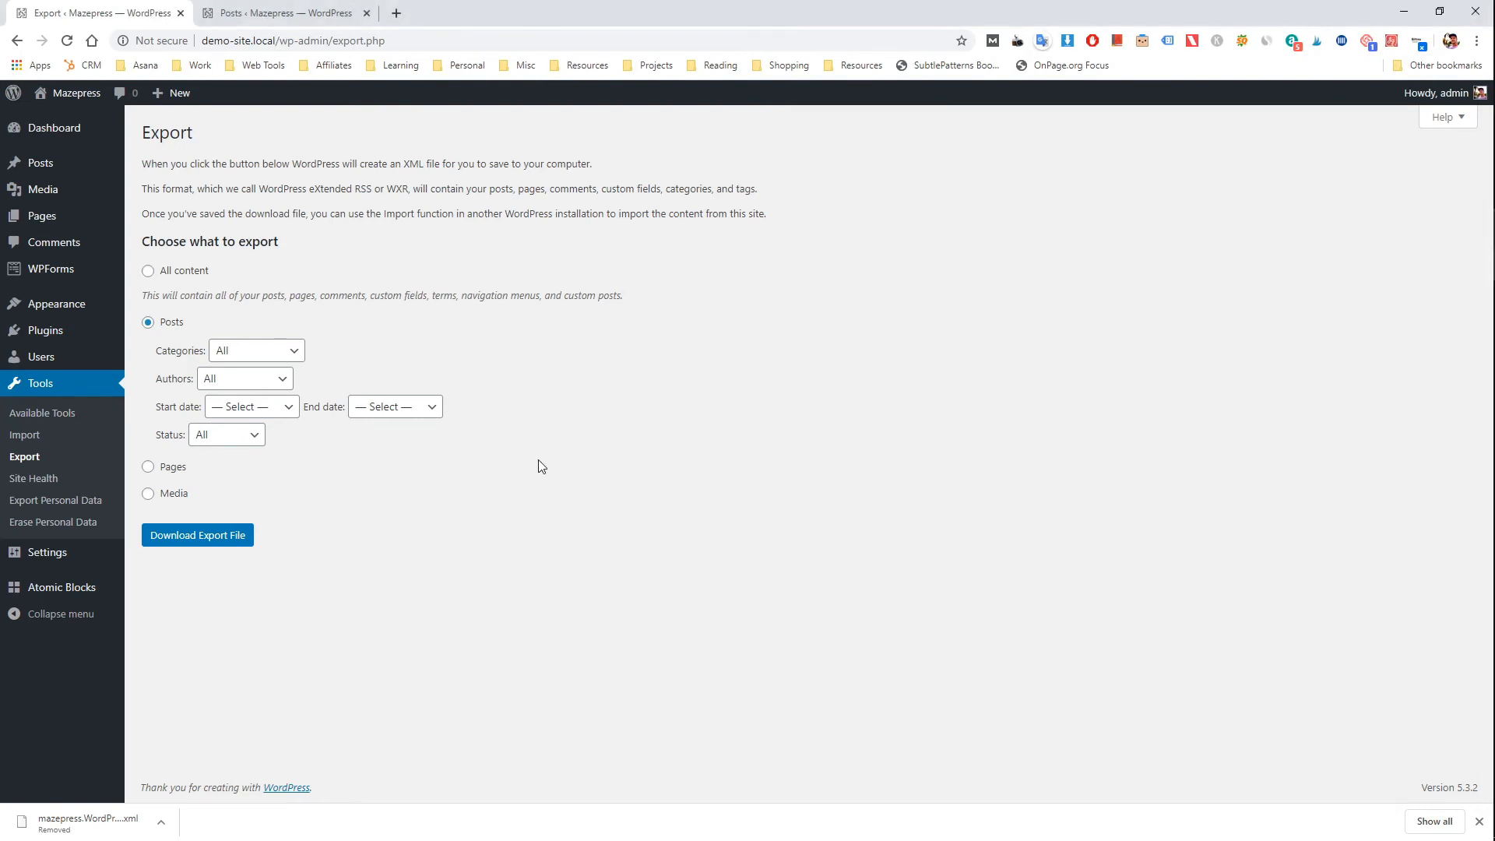
Step: Open the Import page of the Tools section and dismiss the browser's download bar
{"action": "left_click", "coordinate": [42, 437]}
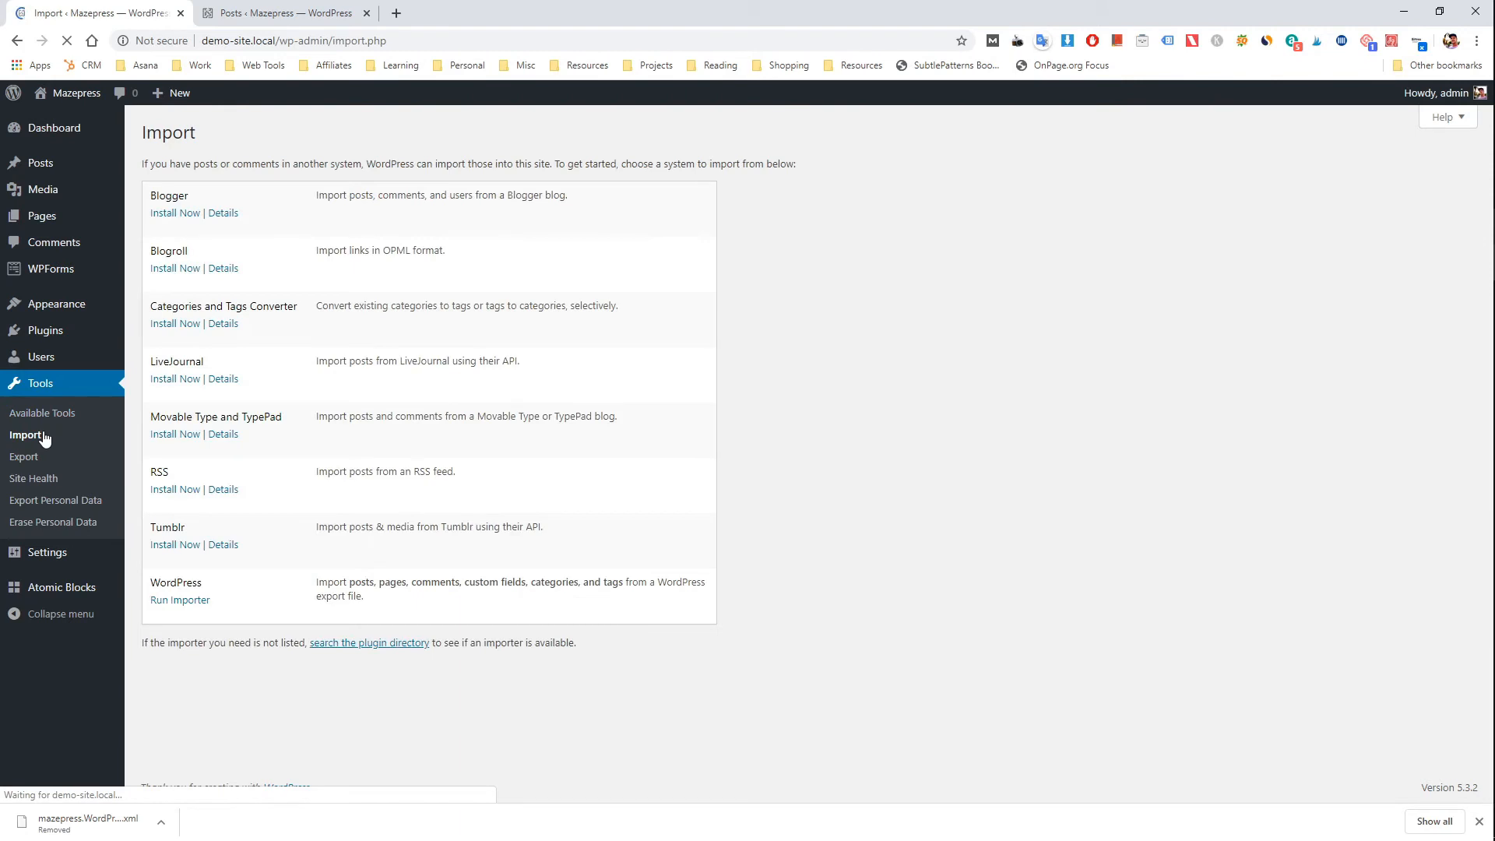
{"action": "left_click", "coordinate": [1478, 821]}
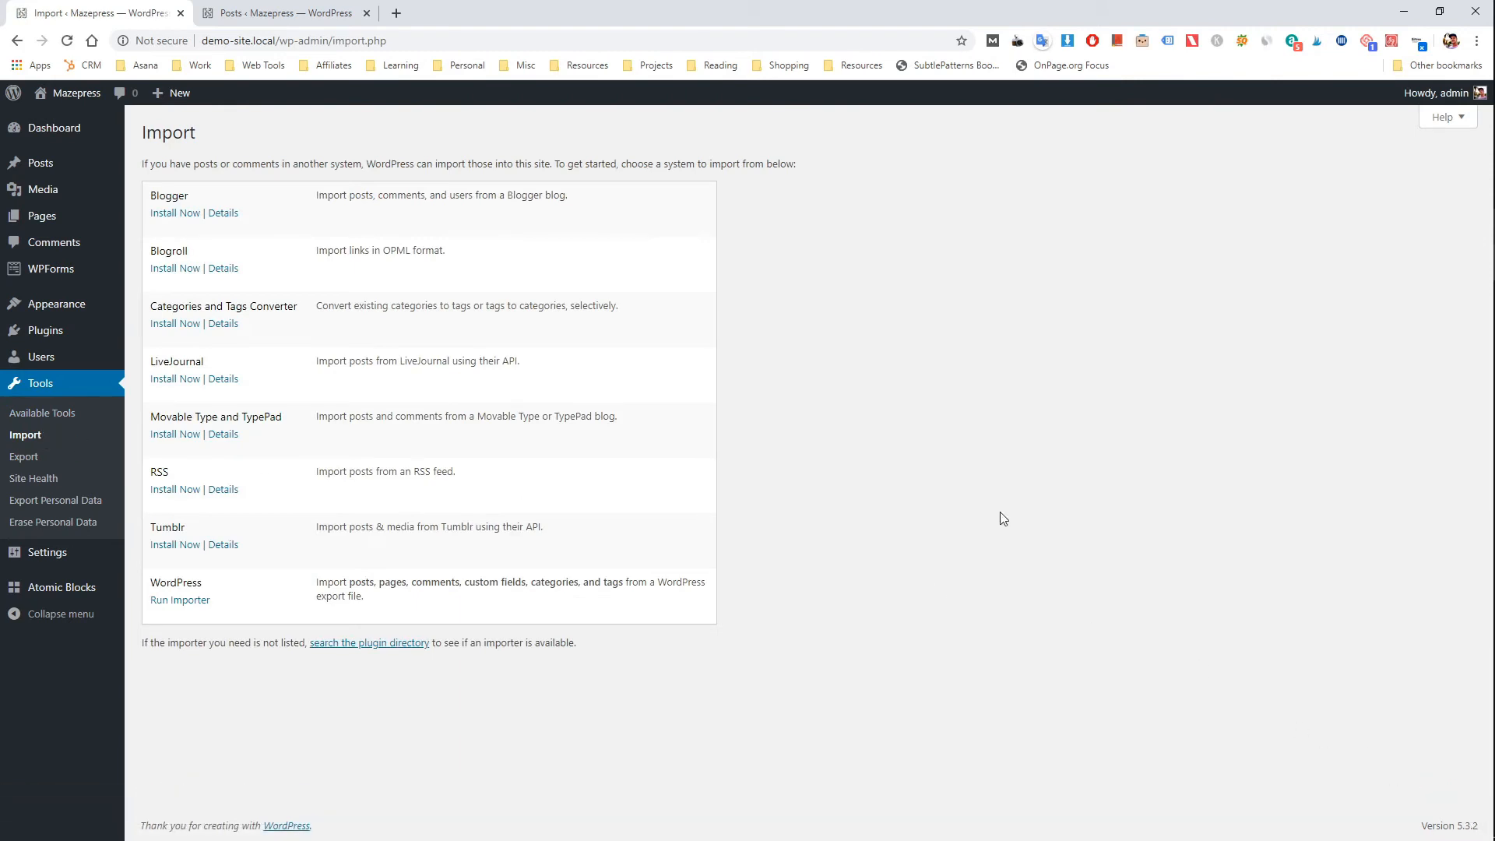
Step: In the posts list, move Hello world!, Test Post 3, Test Post 1 and Test Post 2 to the trash in bulk
{"action": "left_click", "coordinate": [277, 17]}
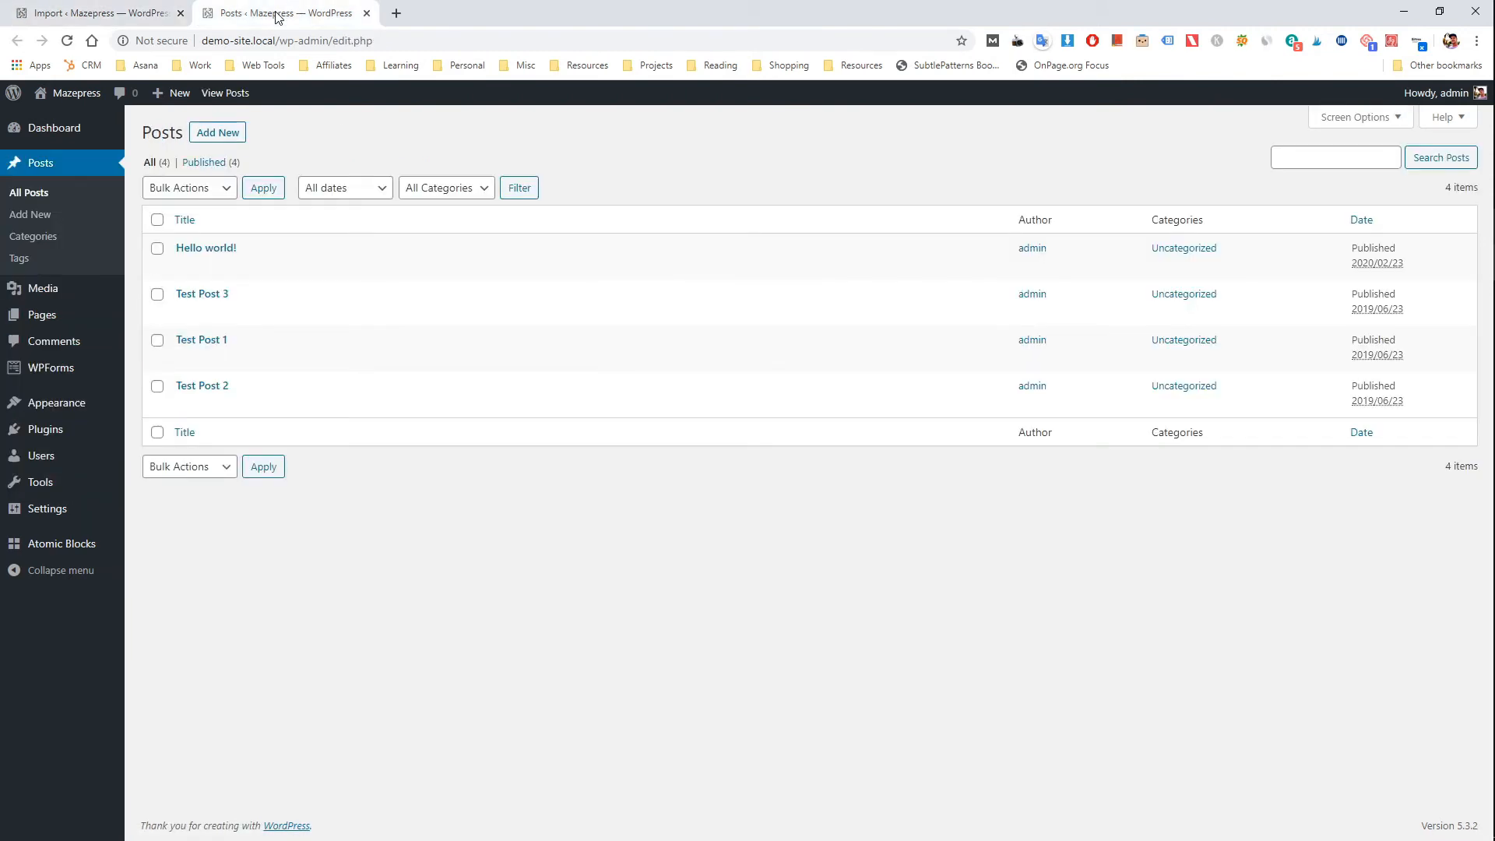
{"action": "left_click", "coordinate": [158, 220]}
{"action": "left_click", "coordinate": [157, 248]}
{"action": "left_click", "coordinate": [158, 294]}
{"action": "left_click", "coordinate": [157, 340]}
{"action": "left_click", "coordinate": [157, 386]}
{"action": "left_click", "coordinate": [191, 188]}
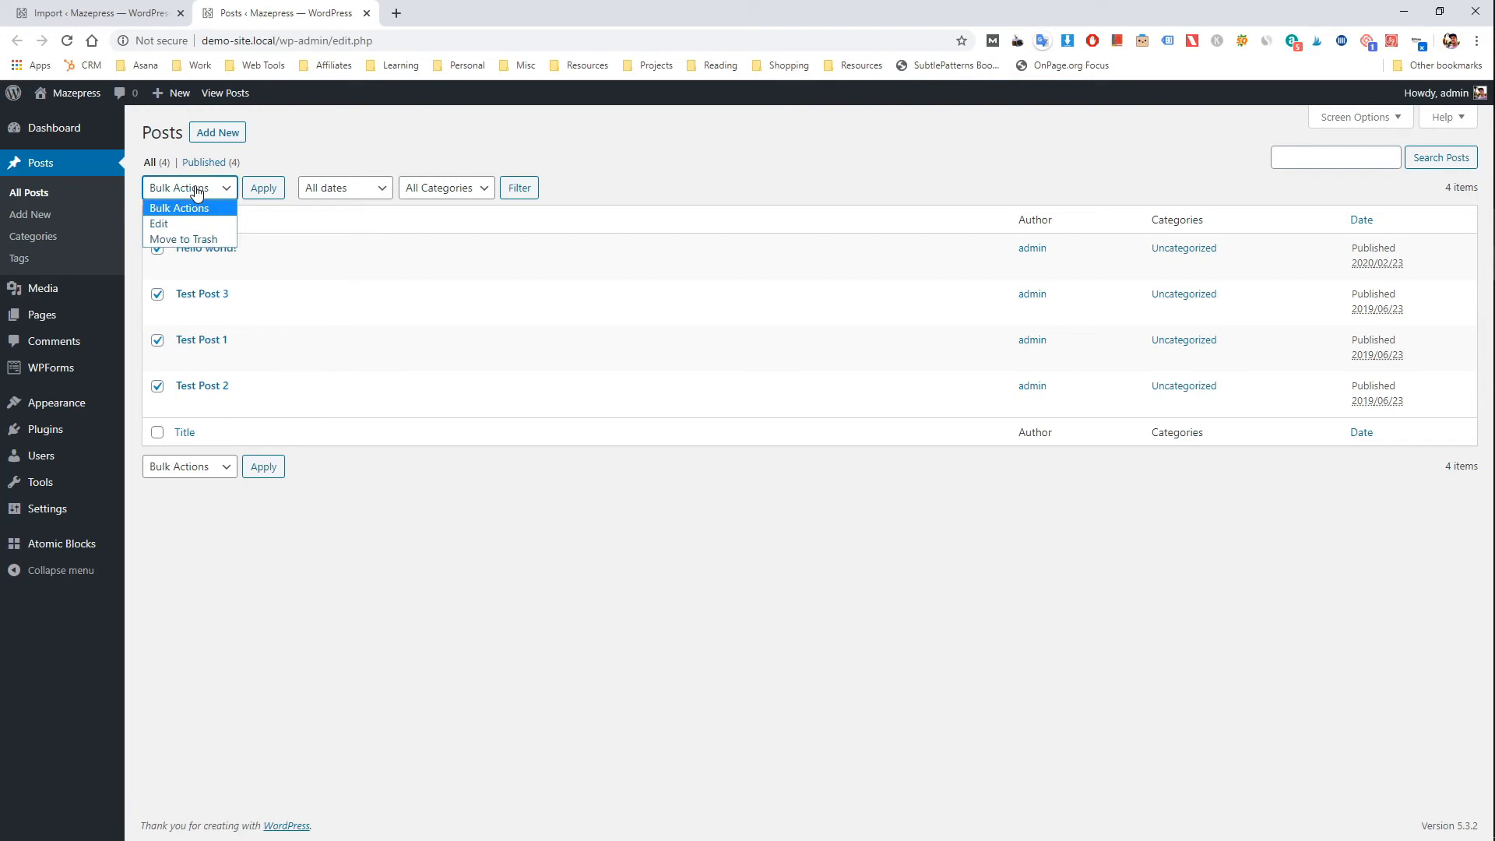
{"action": "left_click", "coordinate": [200, 239]}
{"action": "left_click", "coordinate": [256, 188]}
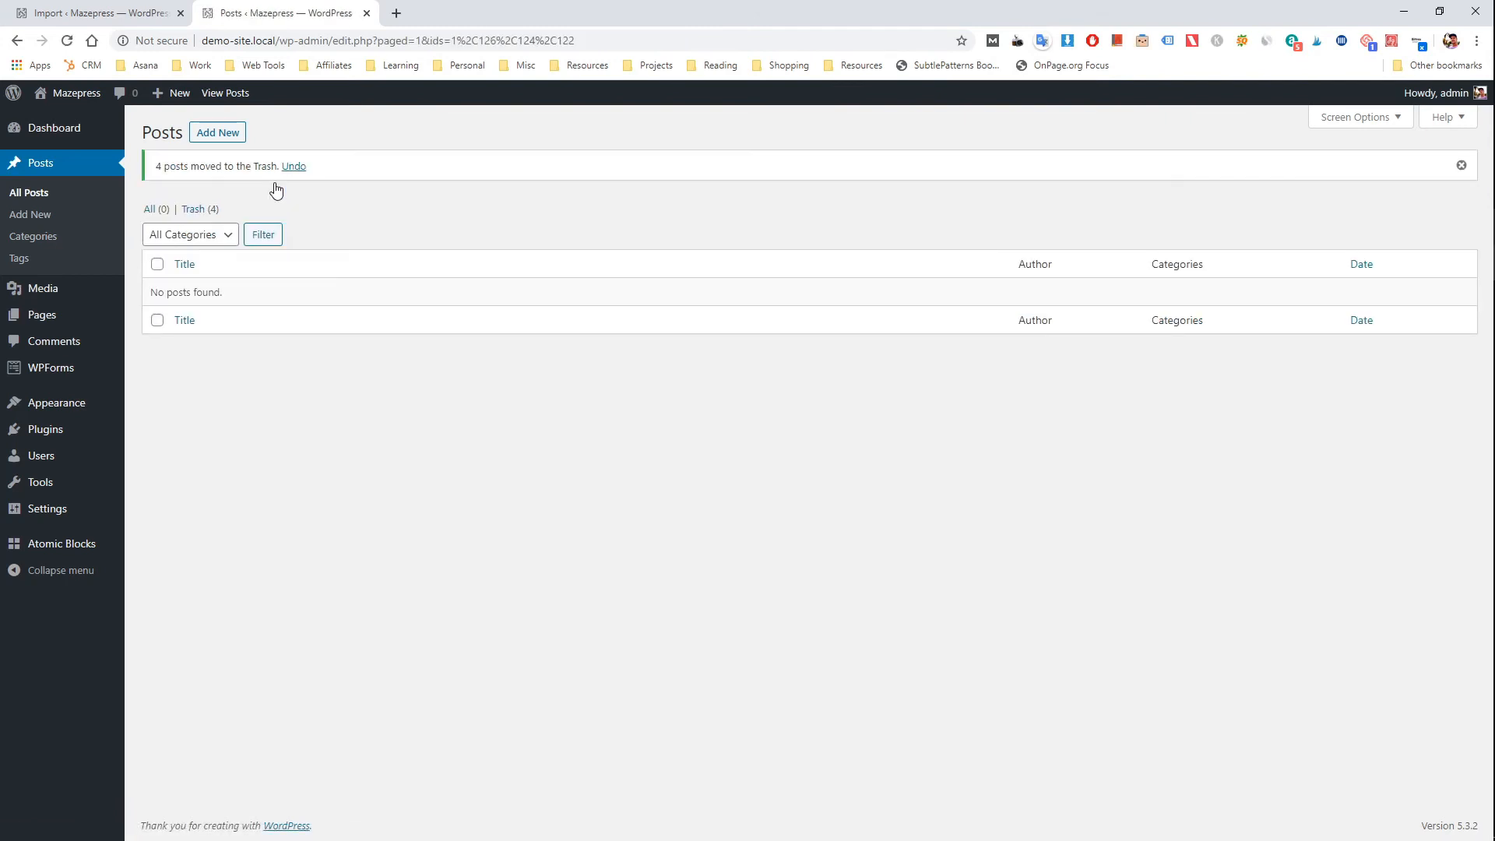
Step: Permanently delete all the posts in the trash with a bulk action
{"action": "left_click", "coordinate": [193, 209]}
{"action": "left_click", "coordinate": [156, 221]}
{"action": "left_click", "coordinate": [200, 188]}
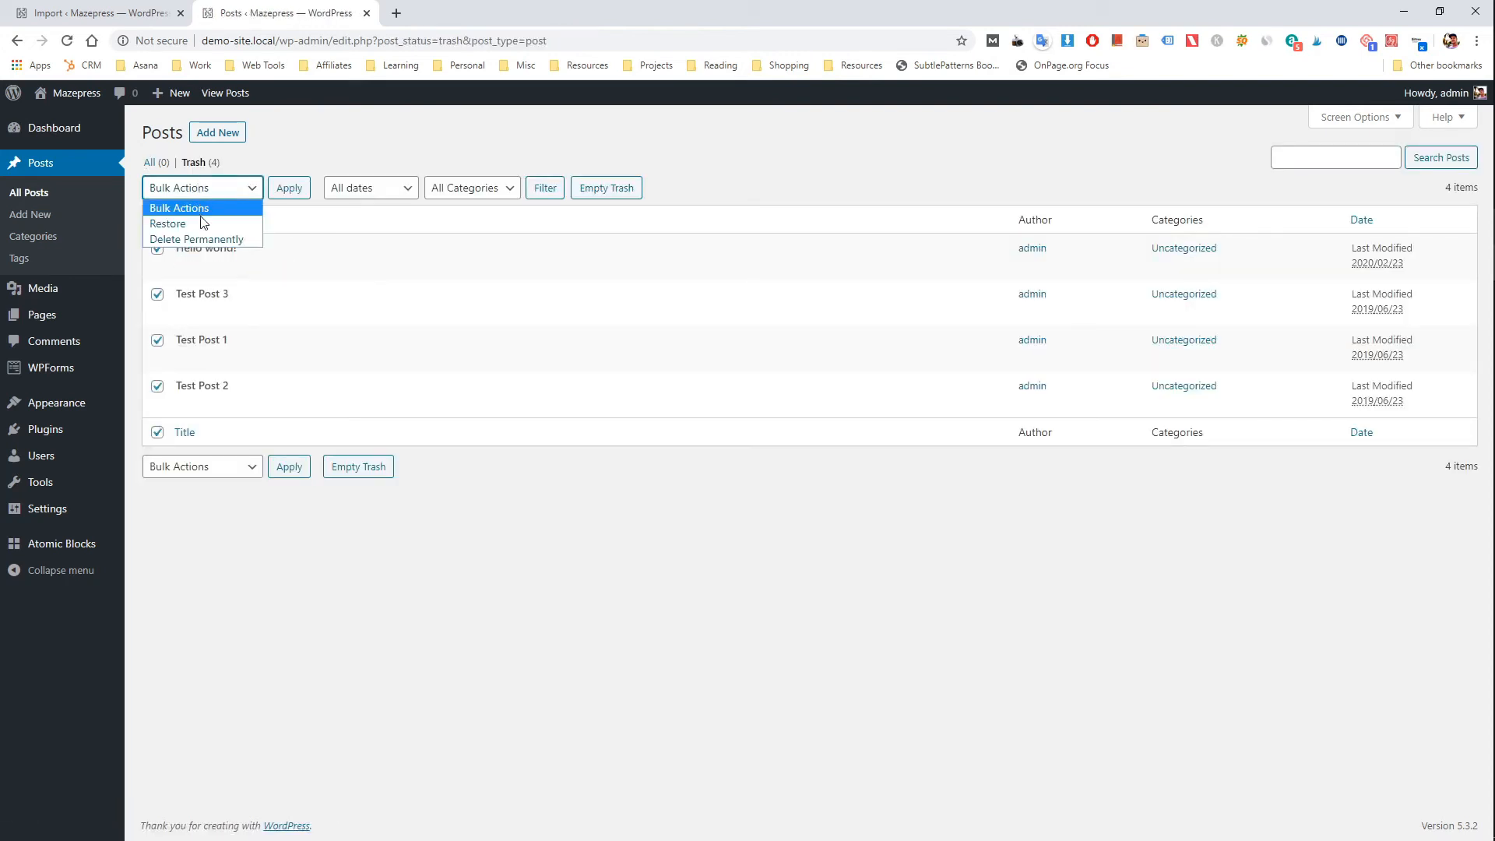
{"action": "left_click", "coordinate": [200, 237]}
{"action": "left_click", "coordinate": [288, 190]}
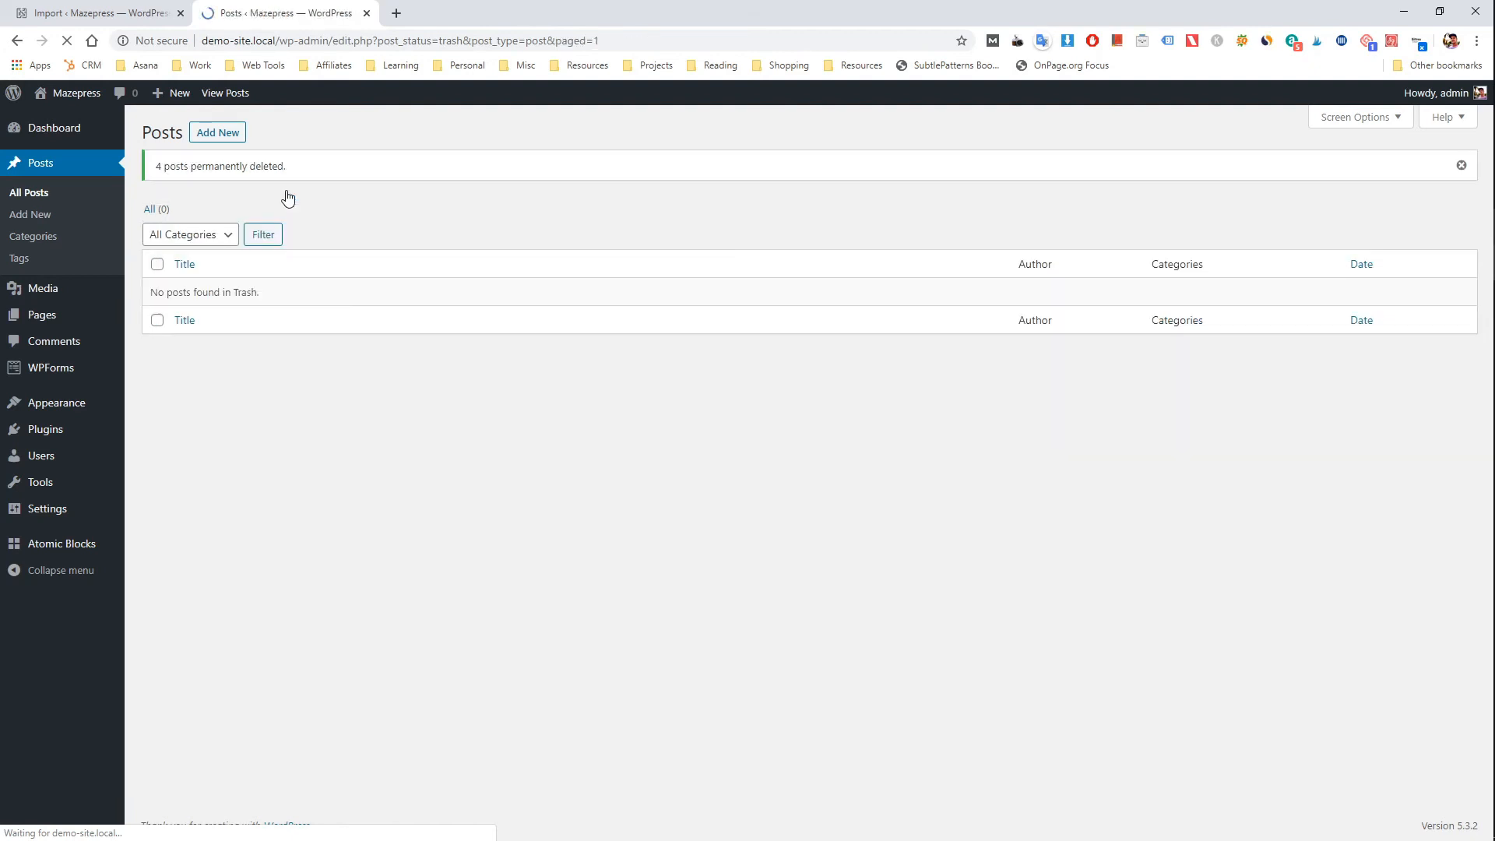
Step: Run the WordPress importer from the Import page and upload the export file mazepress.WordPress.2020-02-28 from the Downloads folder
{"action": "left_click", "coordinate": [118, 11]}
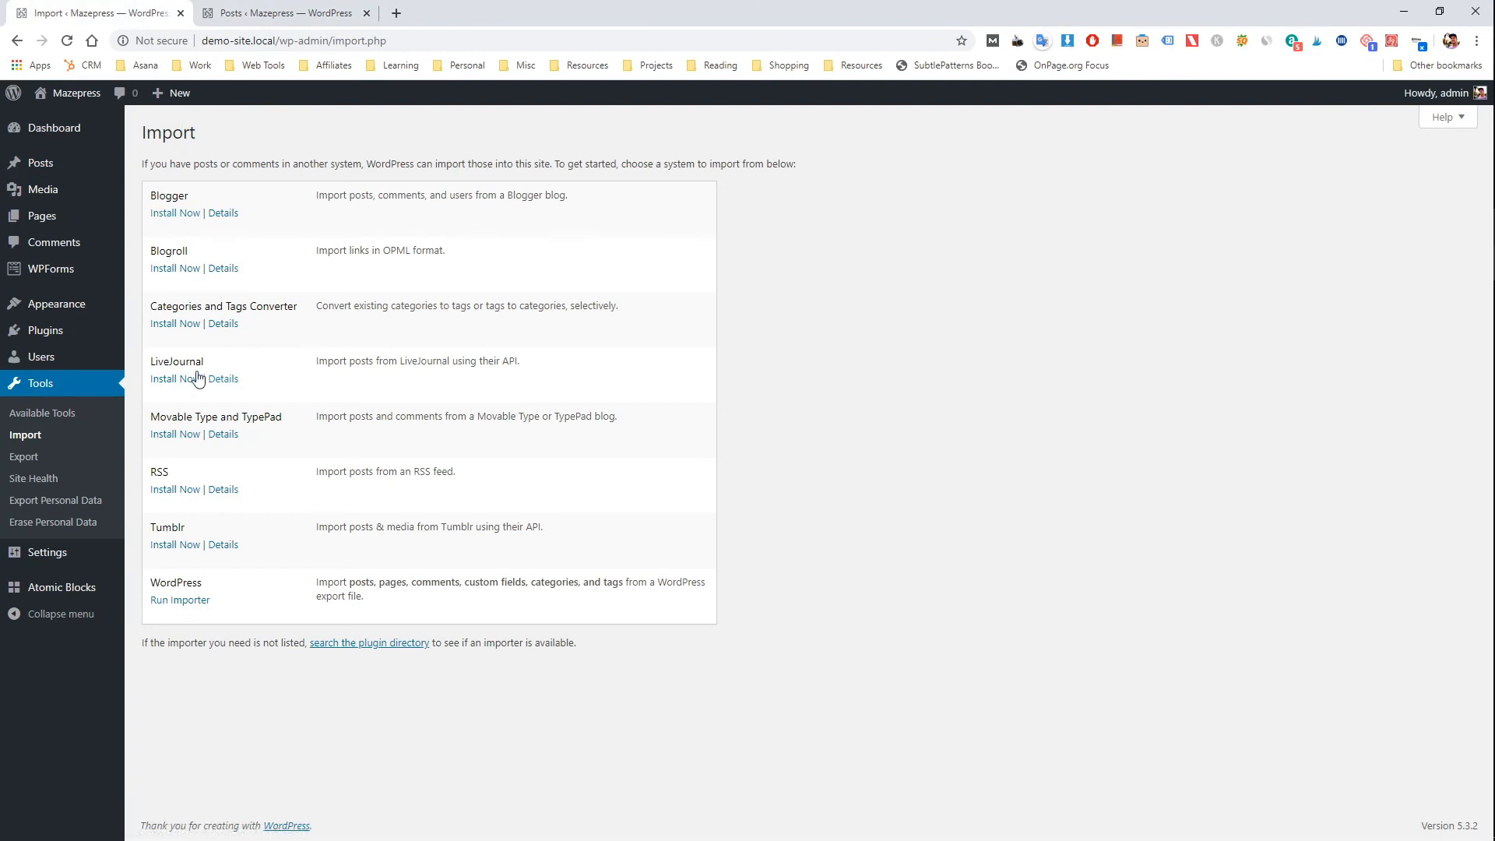
{"action": "left_click_drag", "start_coordinate": [152, 583], "coordinate": [221, 593]}
{"action": "left_click", "coordinate": [222, 589]}
{"action": "left_click", "coordinate": [184, 606]}
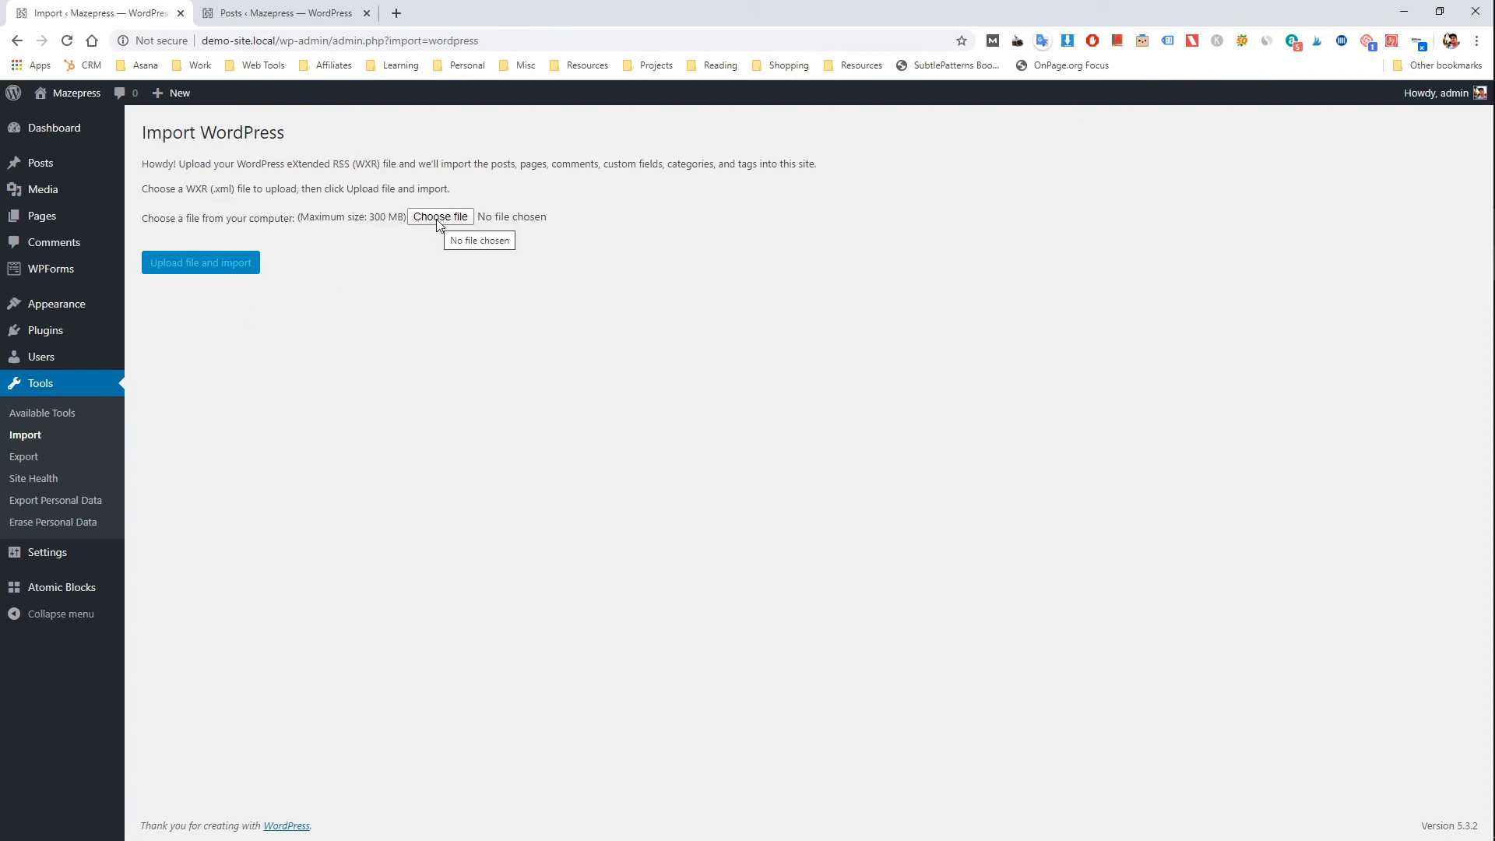
{"action": "left_click", "coordinate": [439, 222]}
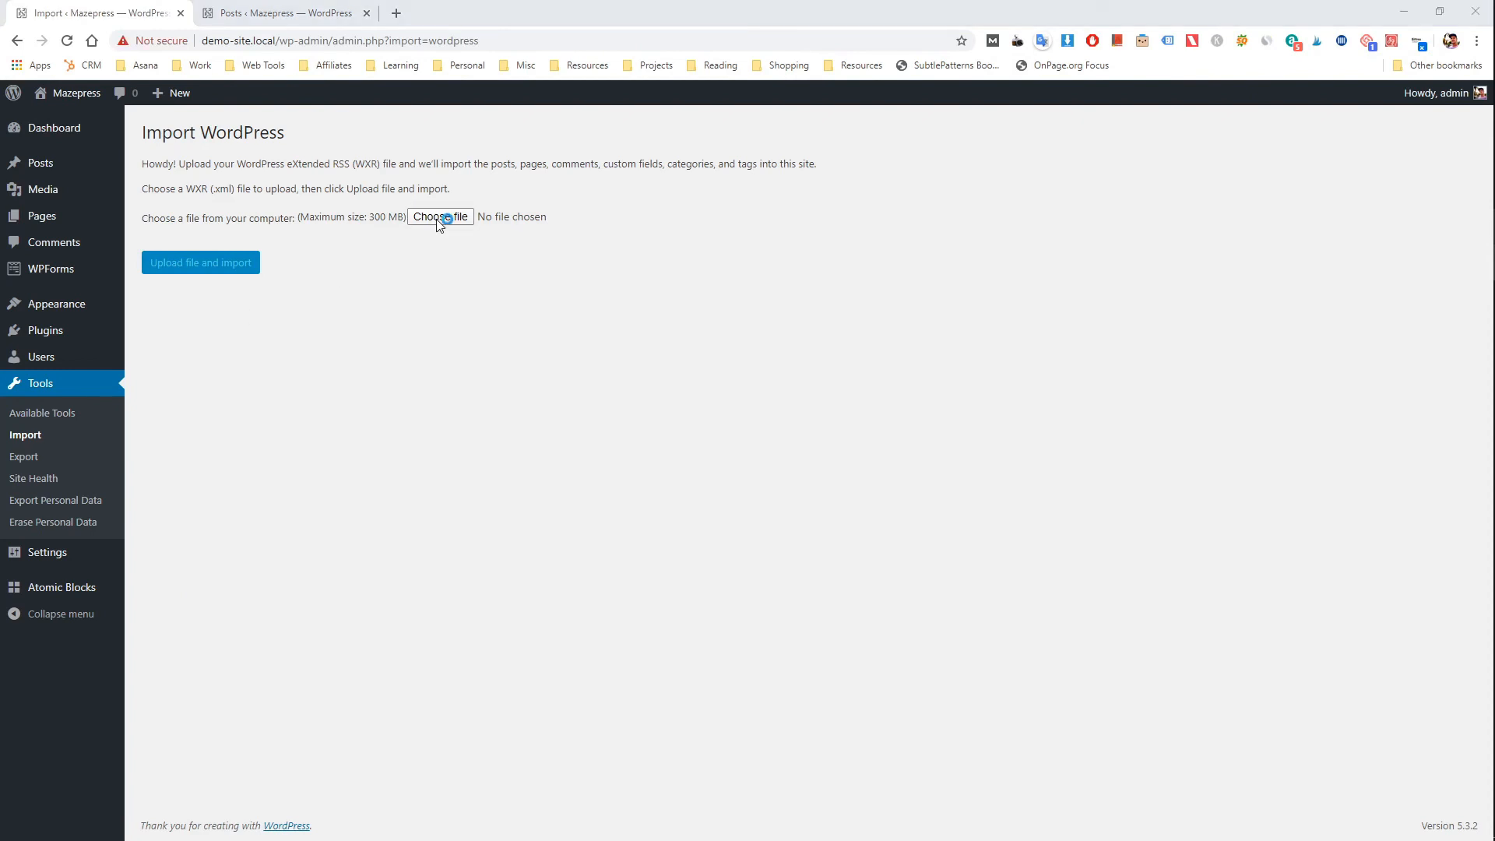
{"action": "left_click", "coordinate": [209, 111]}
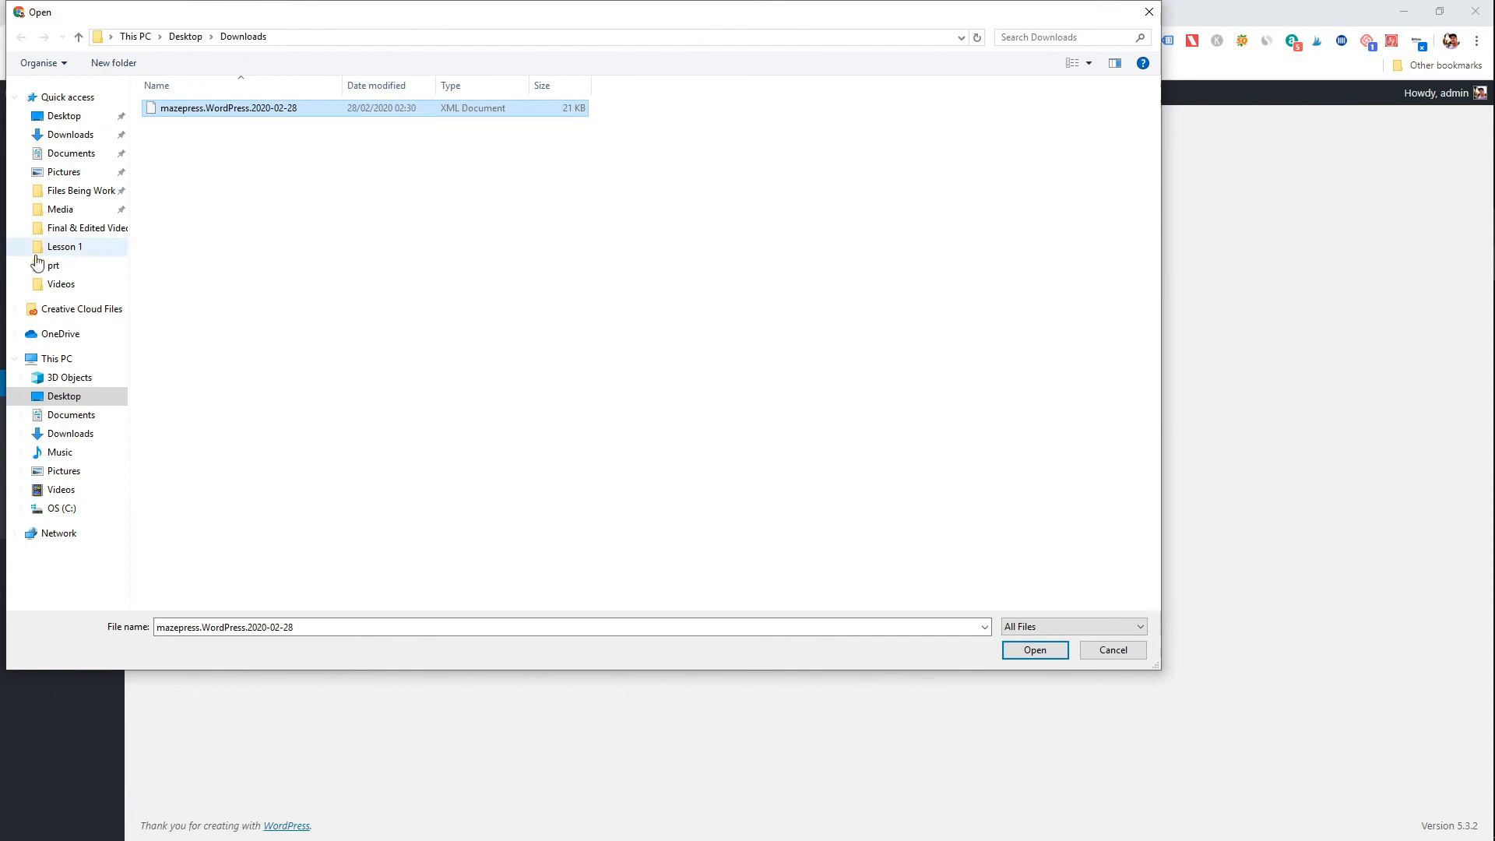
{"action": "left_click", "coordinate": [1036, 651]}
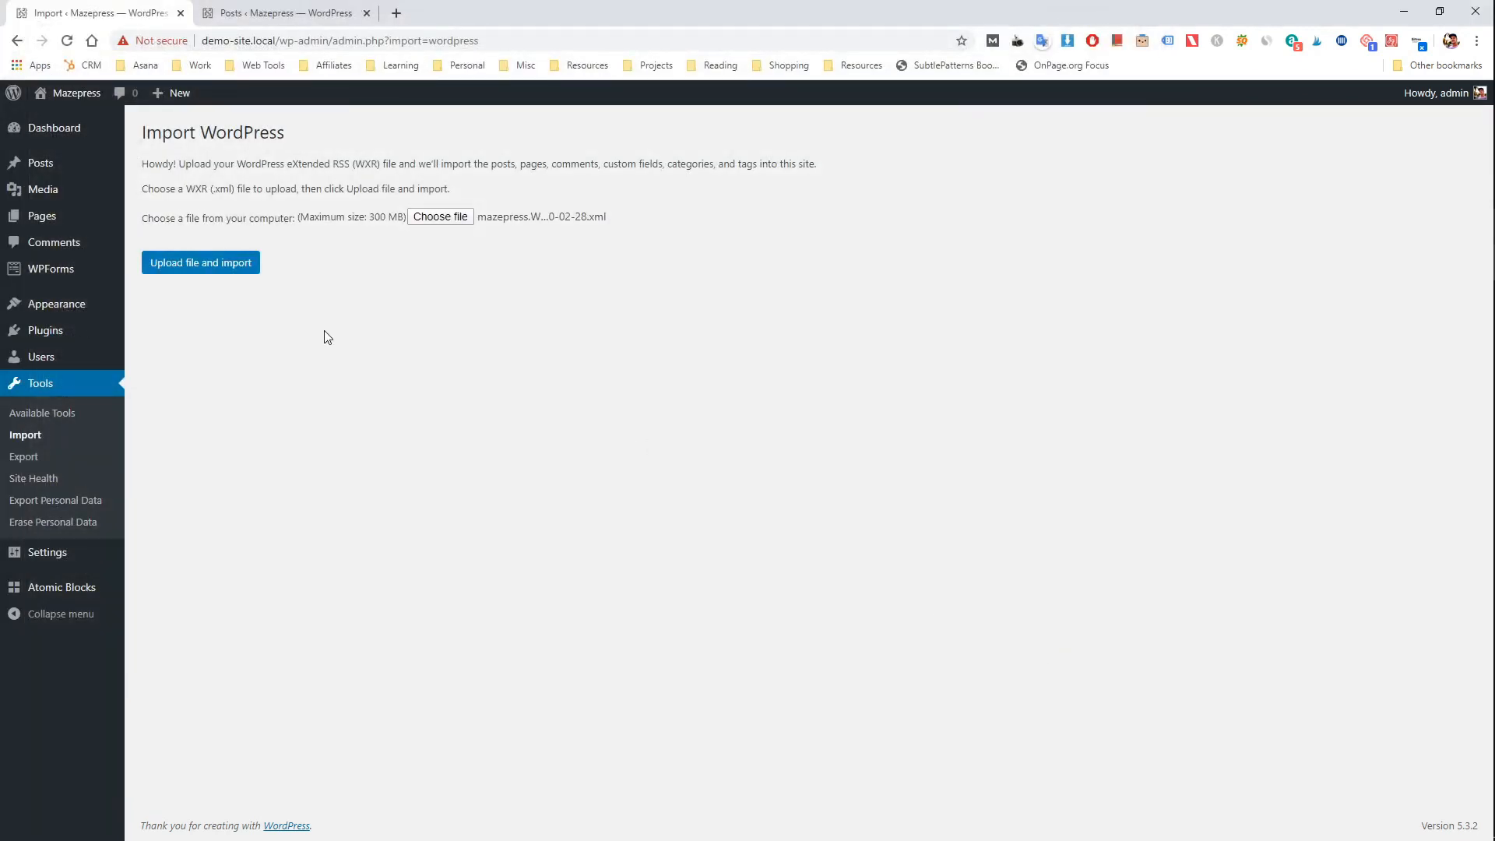
{"action": "left_click", "coordinate": [201, 269]}
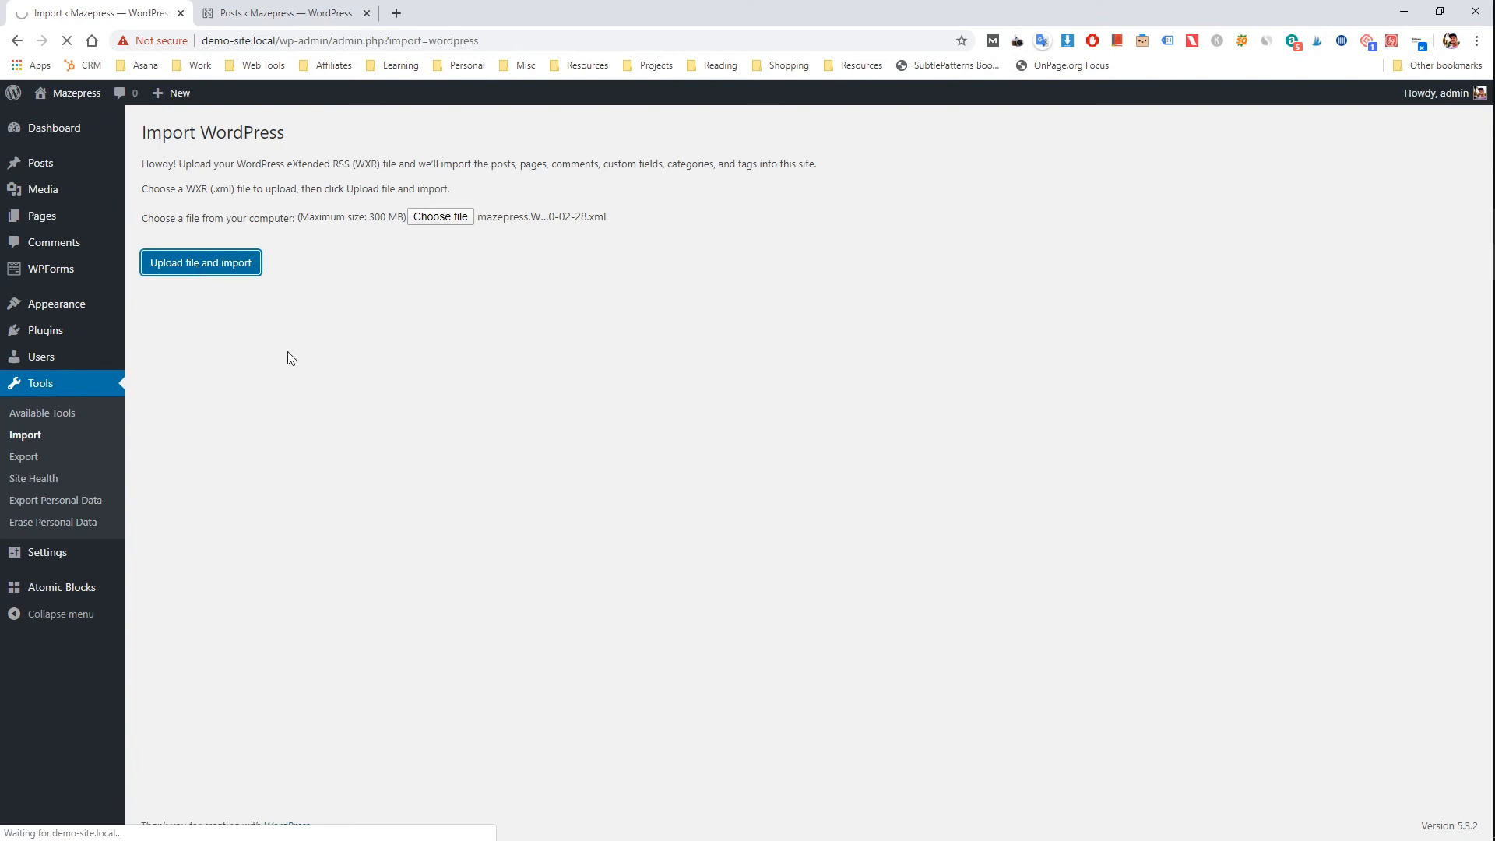
Step: Assign the imported posts to the existing user admin, include the file attachments and submit the import
{"action": "left_click", "coordinate": [373, 293]}
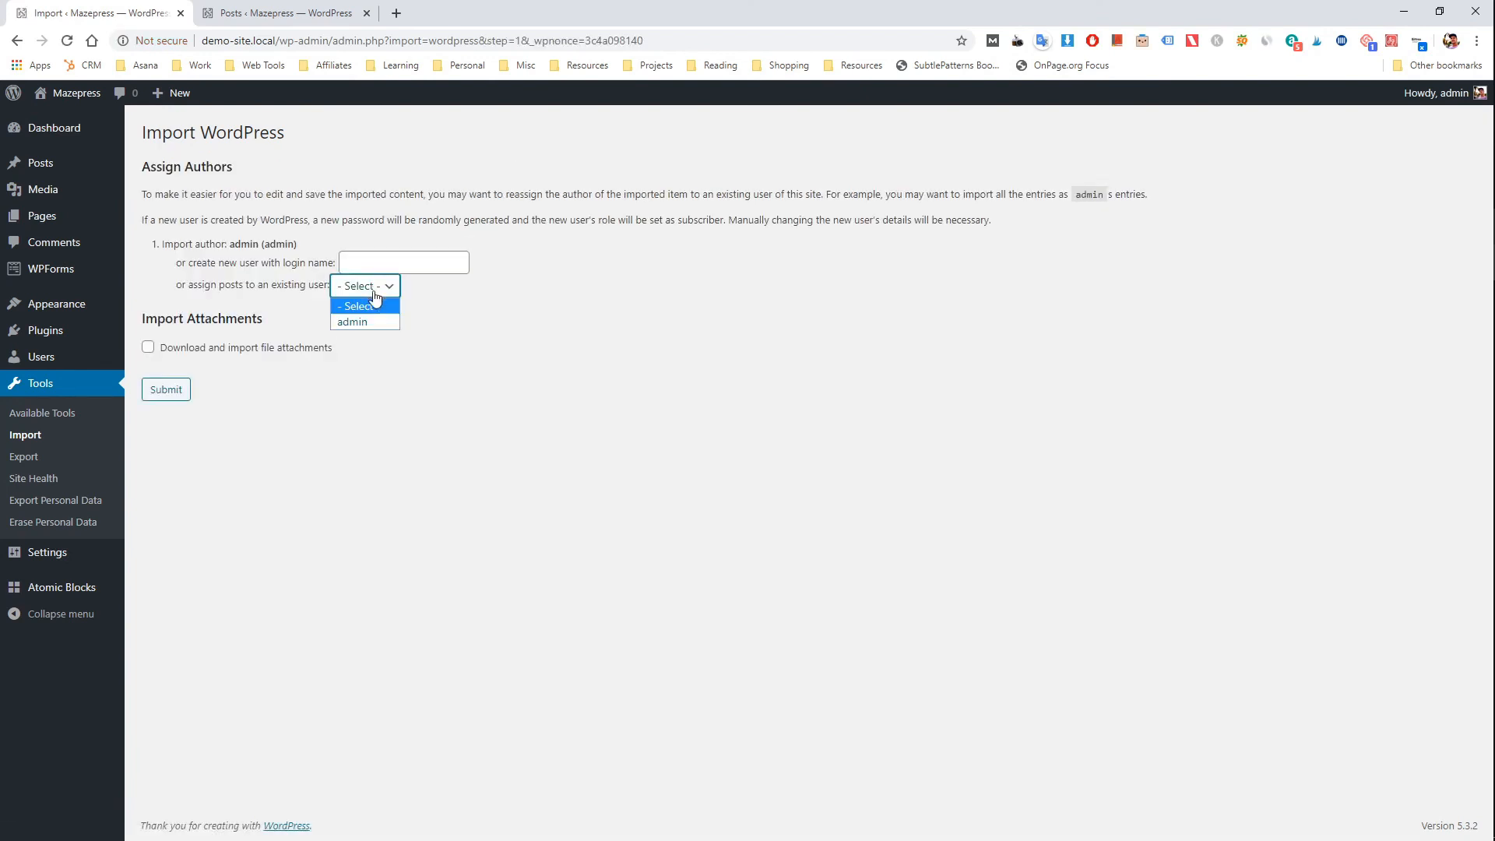
{"action": "left_click", "coordinate": [358, 322]}
{"action": "left_click", "coordinate": [190, 349]}
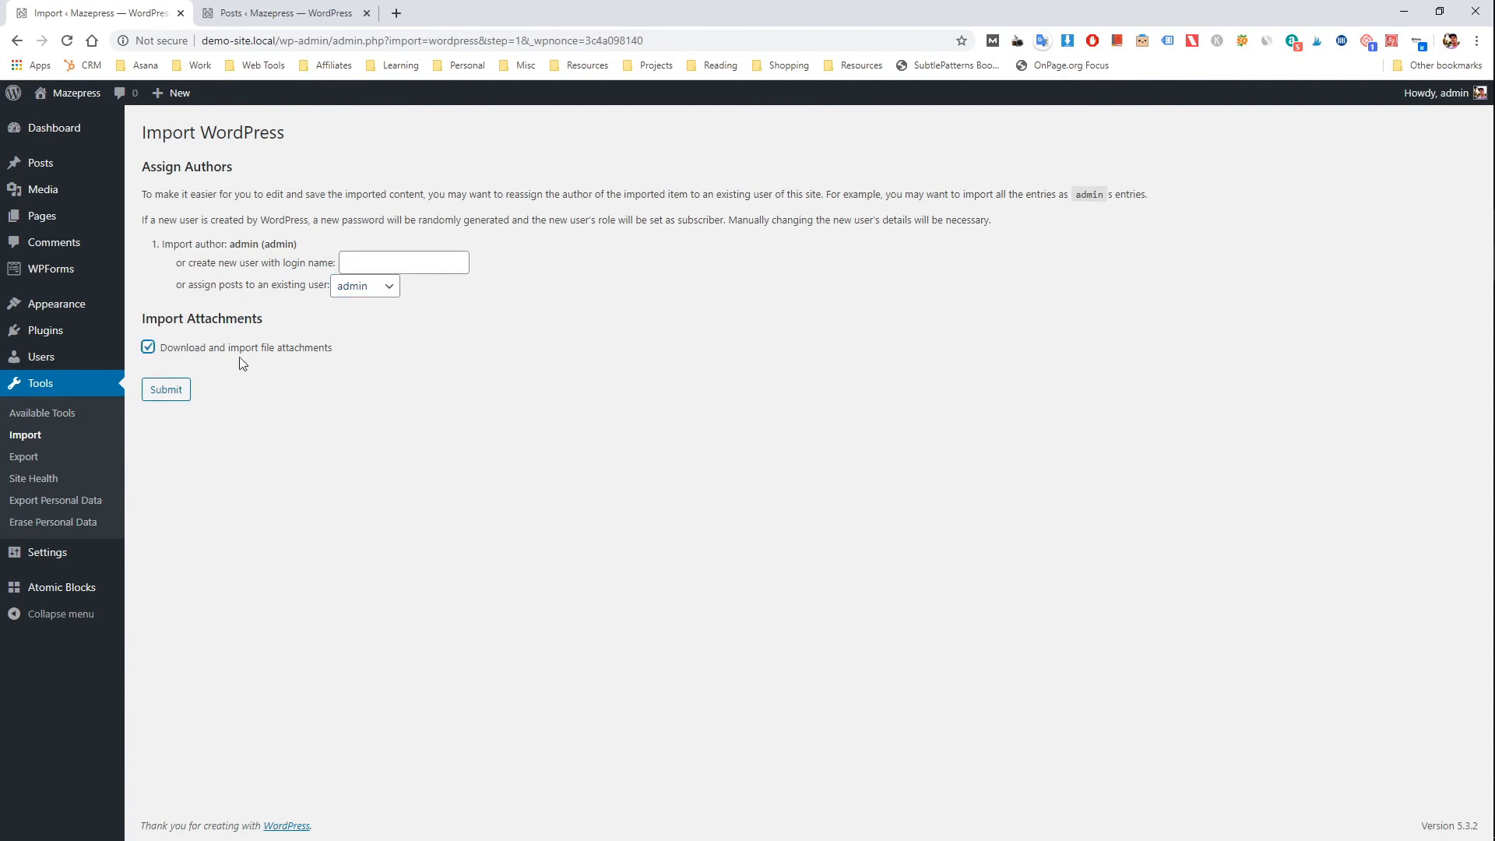
{"action": "left_click", "coordinate": [173, 401]}
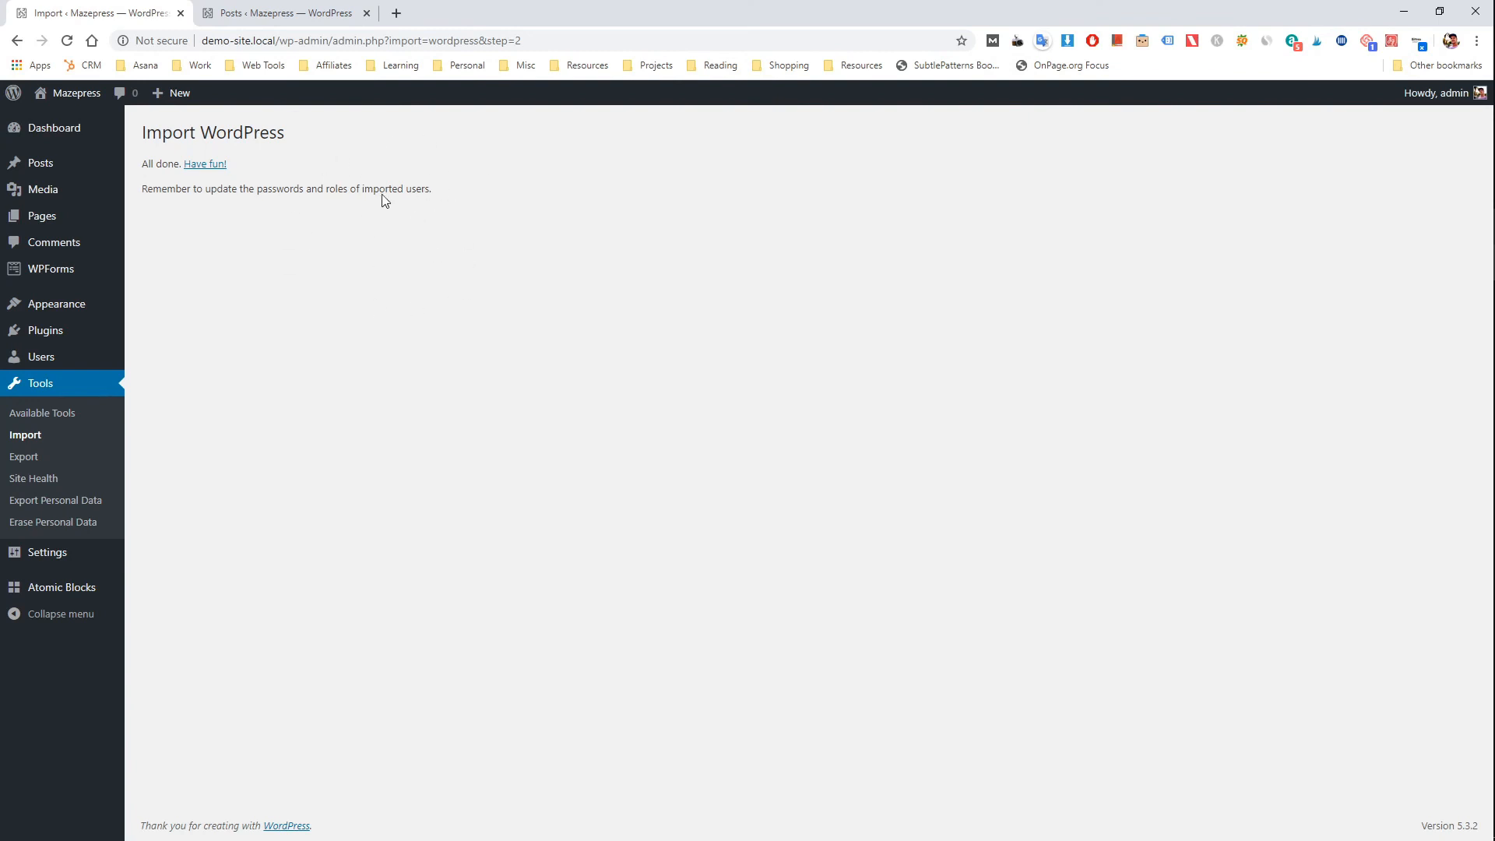
Step: Return to the posts list and show all posts to check the imported ones
{"action": "left_click", "coordinate": [283, 13]}
{"action": "left_click", "coordinate": [284, 48]}
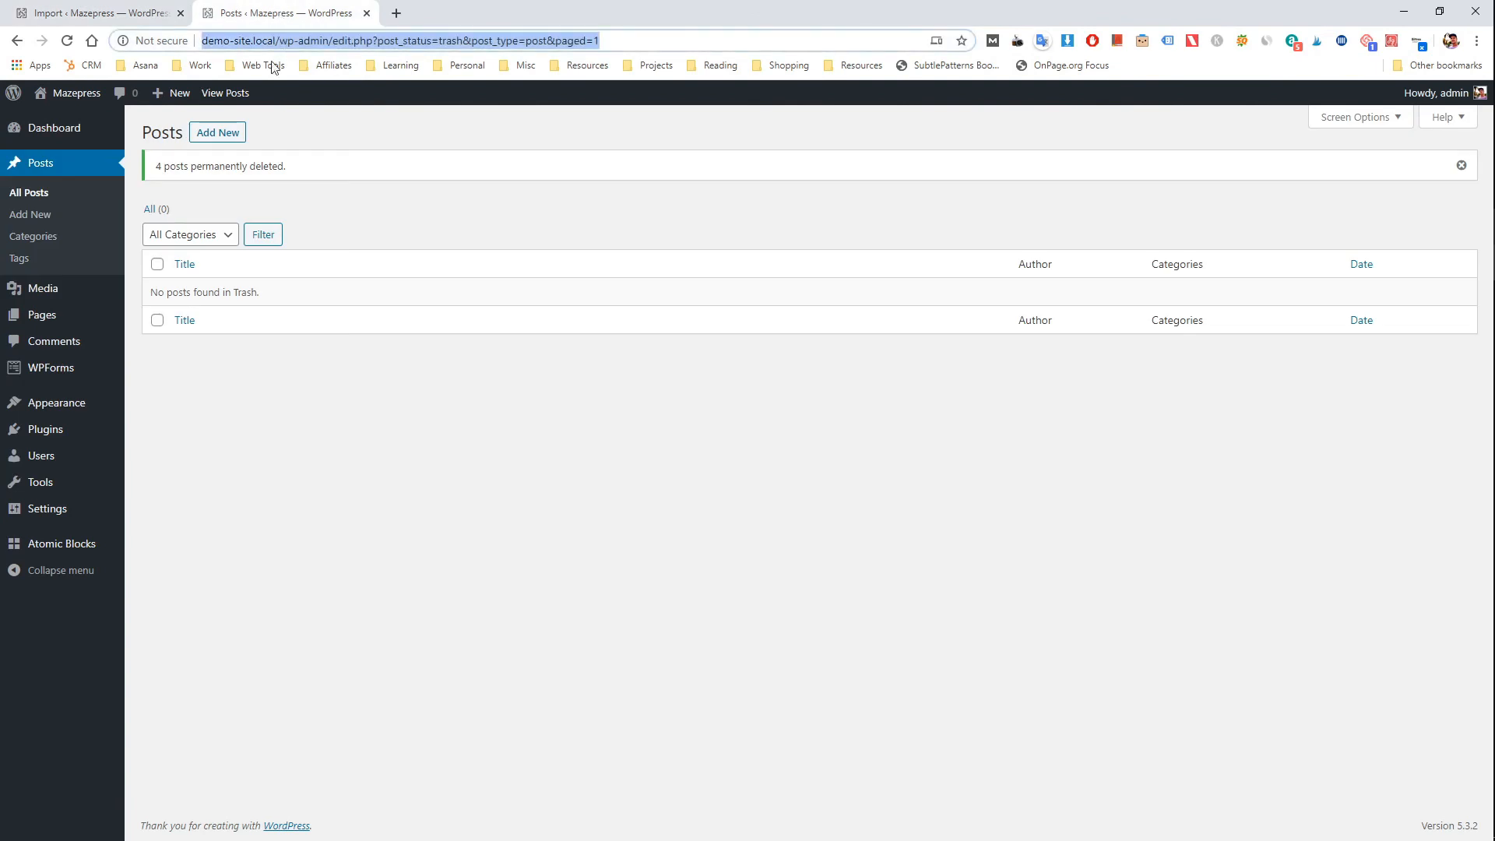
{"action": "left_click", "coordinate": [36, 199]}
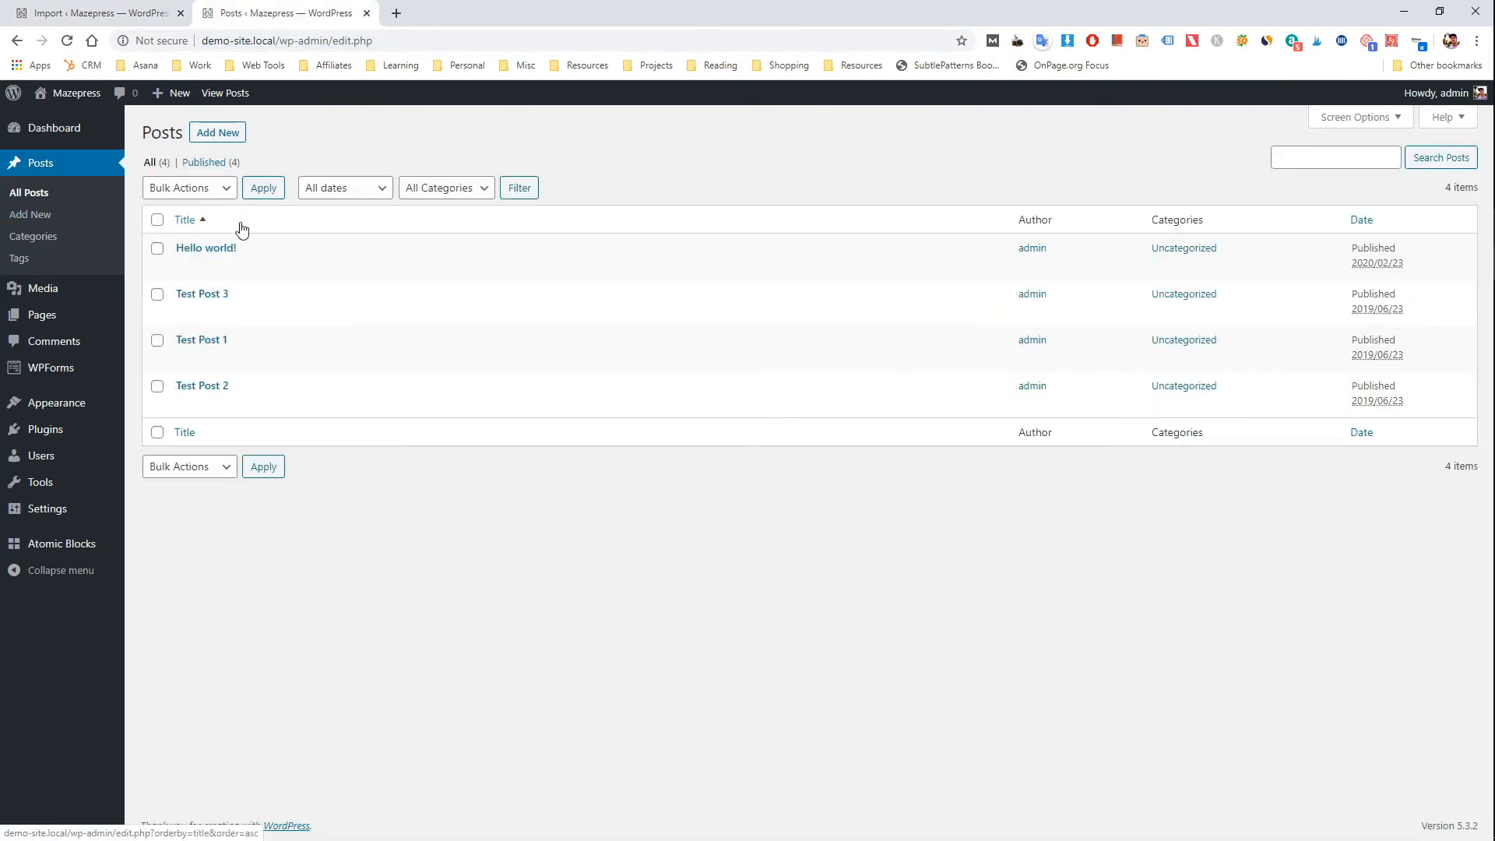